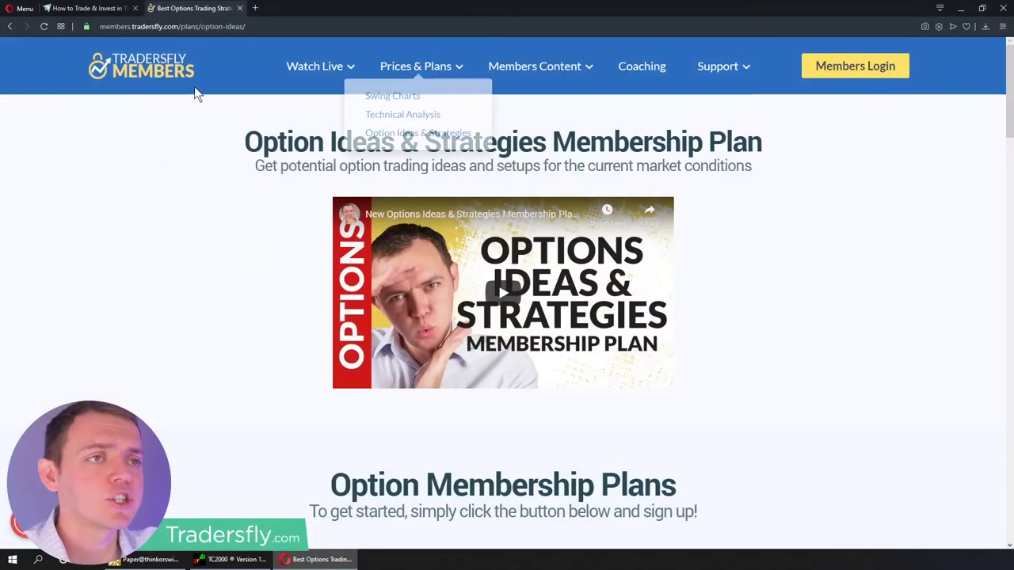
Browse Tradersfly's Freebies page, then go to the membership plans
click(77, 9)
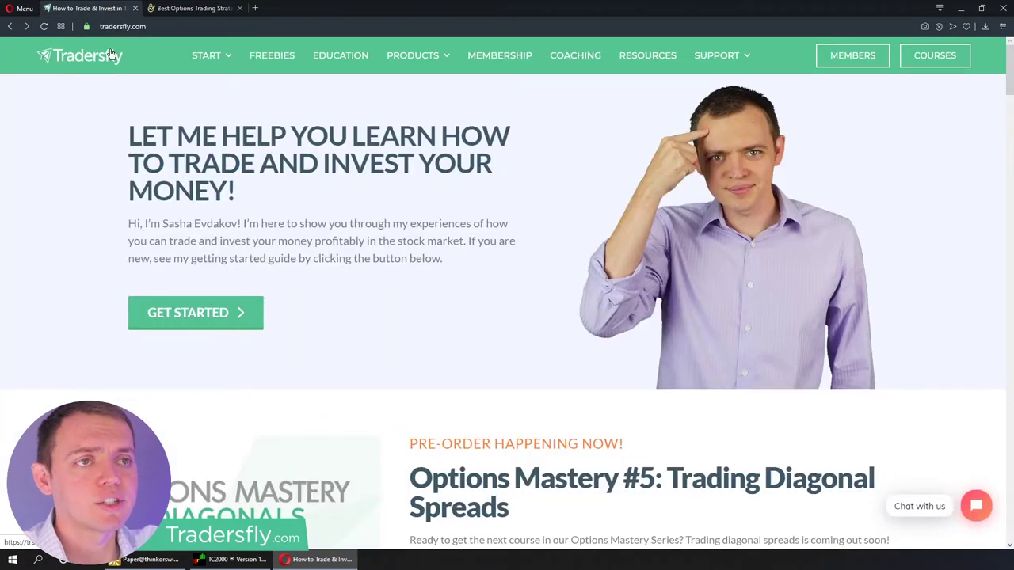
mouse_move(263, 65)
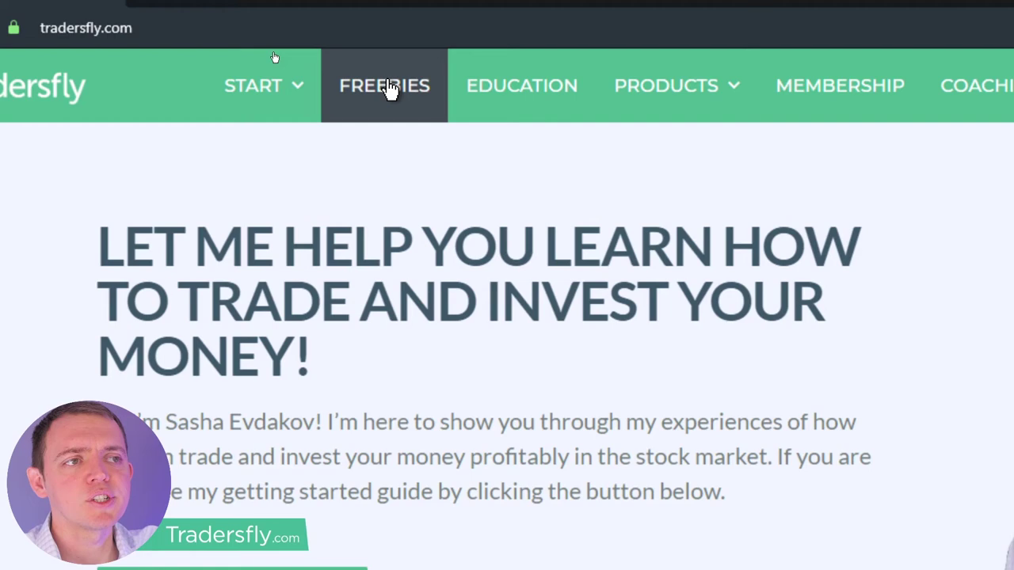
click(390, 88)
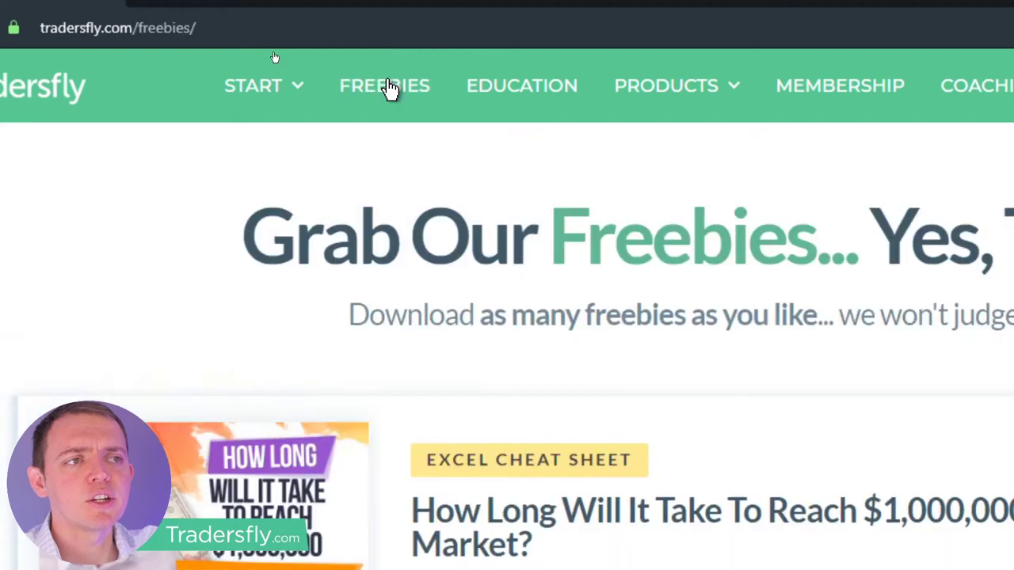
scroll(719, 302, down, 2)
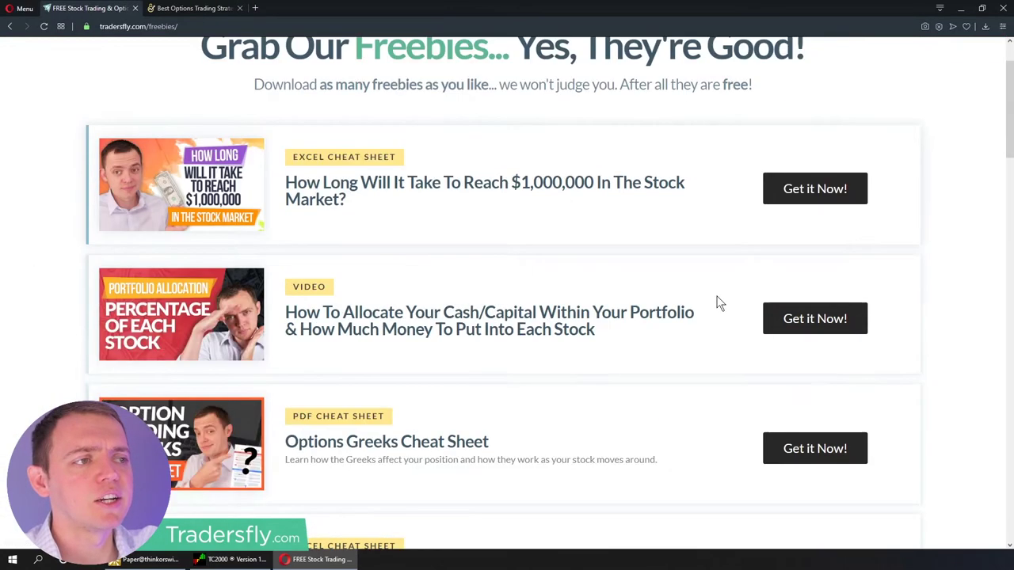
scroll(525, 301, down, 3)
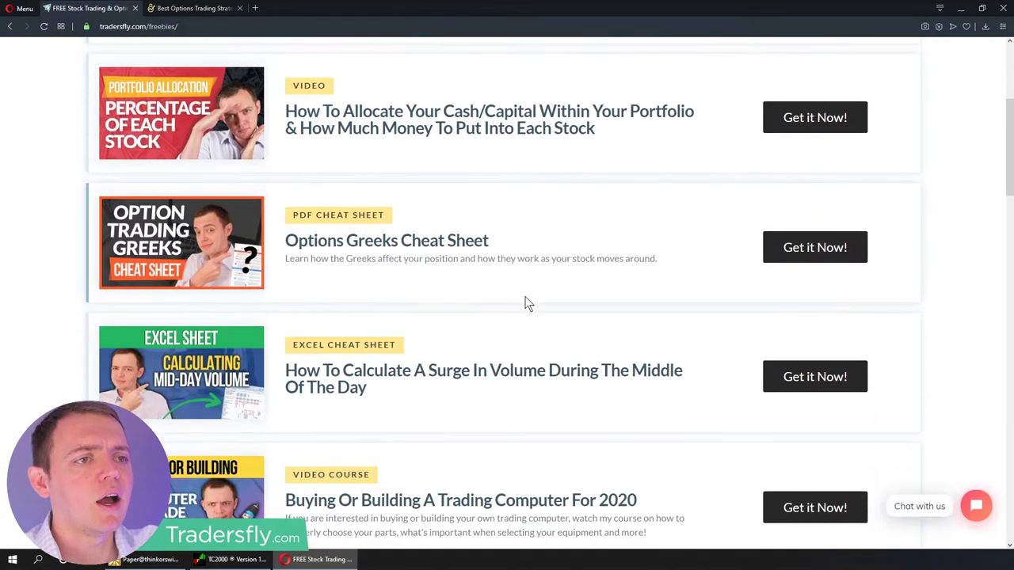
scroll(285, 288, up, 4)
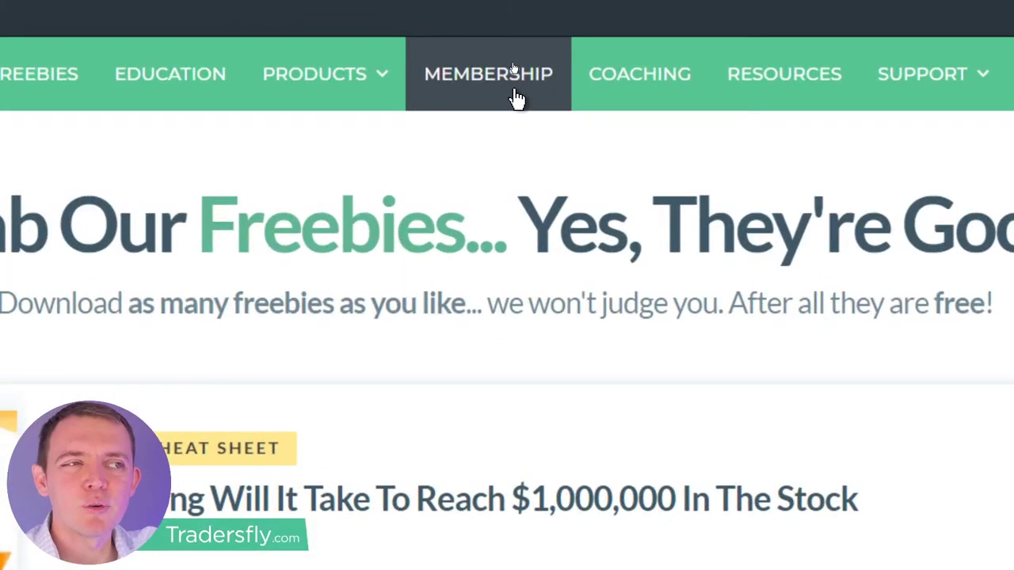
click(516, 98)
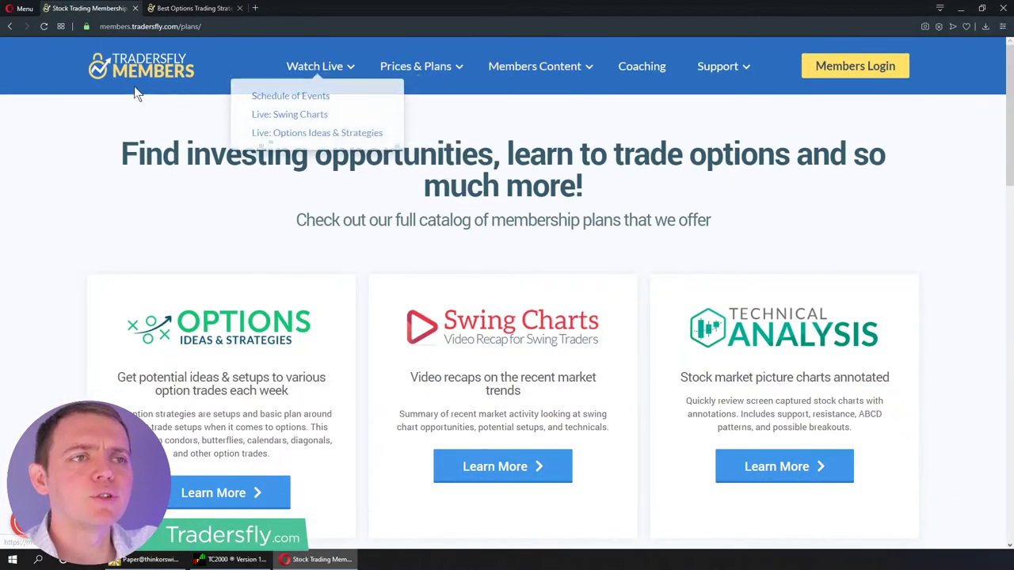
Scroll the Tradersfly membership plan cards, then return to the SBUX butterfly risk profile
scroll(248, 215, down, 1)
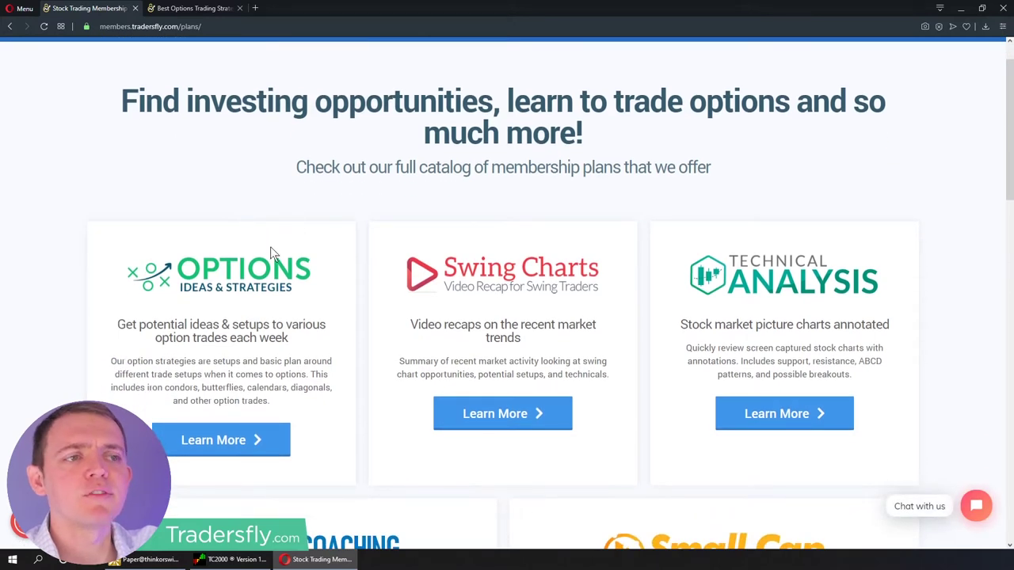
scroll(269, 237, down, 1)
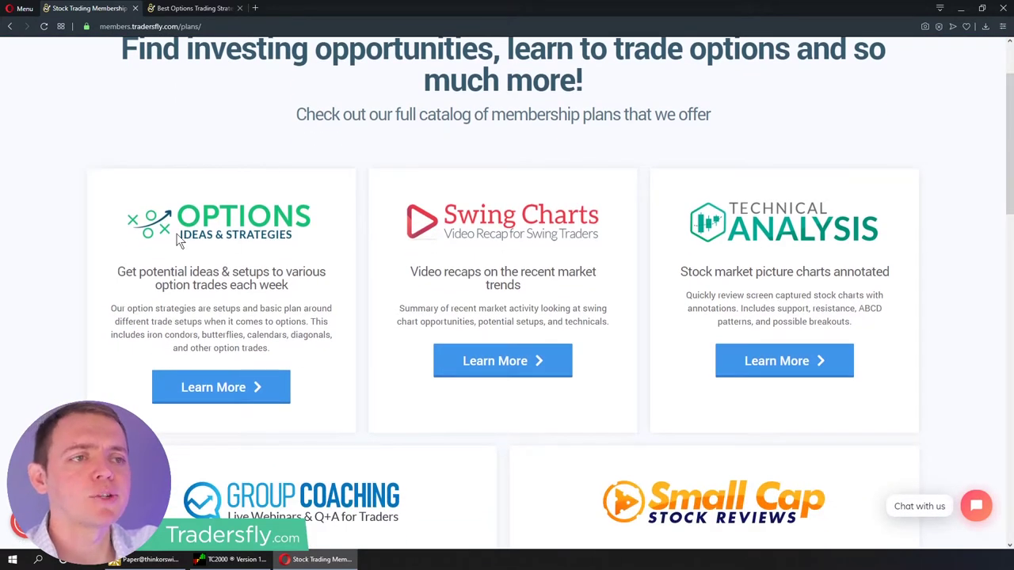
scroll(249, 206, down, 2)
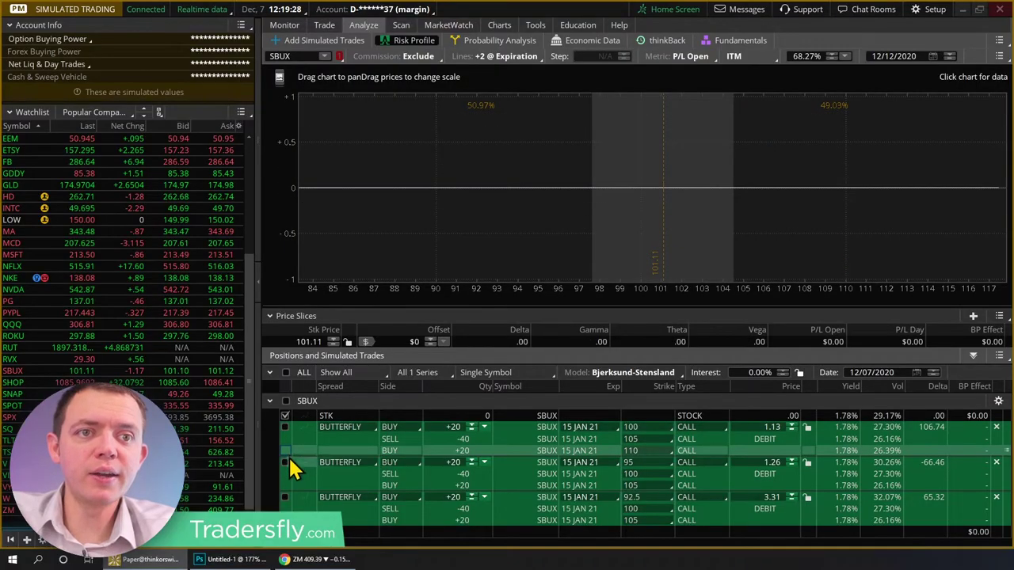
click(286, 458)
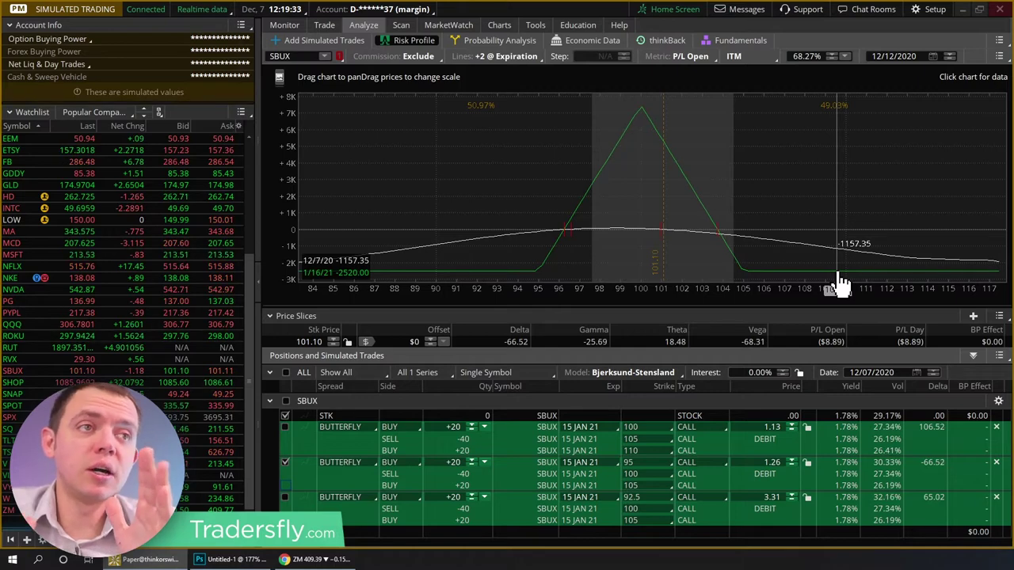
Graph only the SBUX 100/105/110 call butterfly and add a copy via Analyze trade
click(285, 461)
click(285, 427)
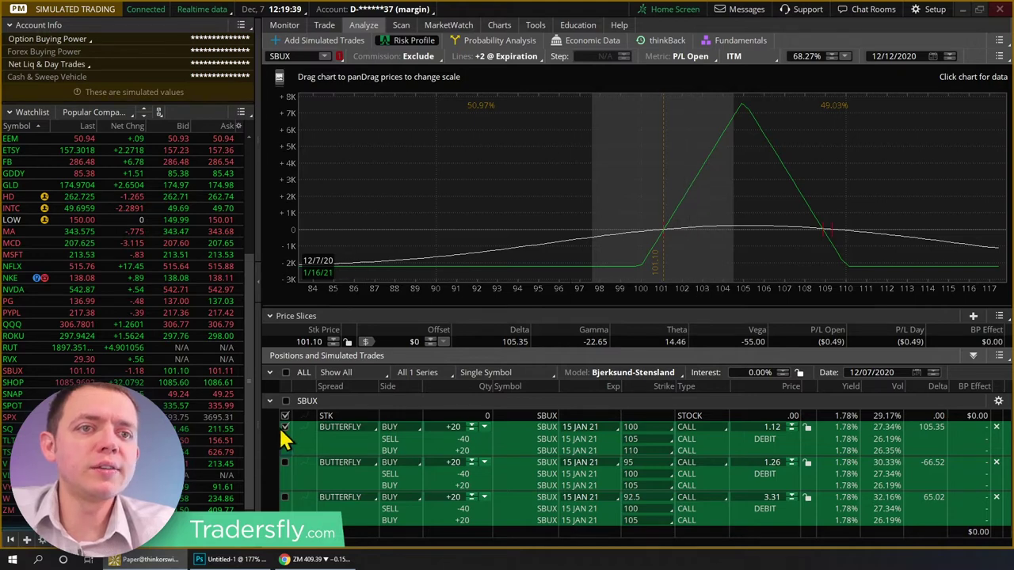
right_click(355, 457)
click(388, 489)
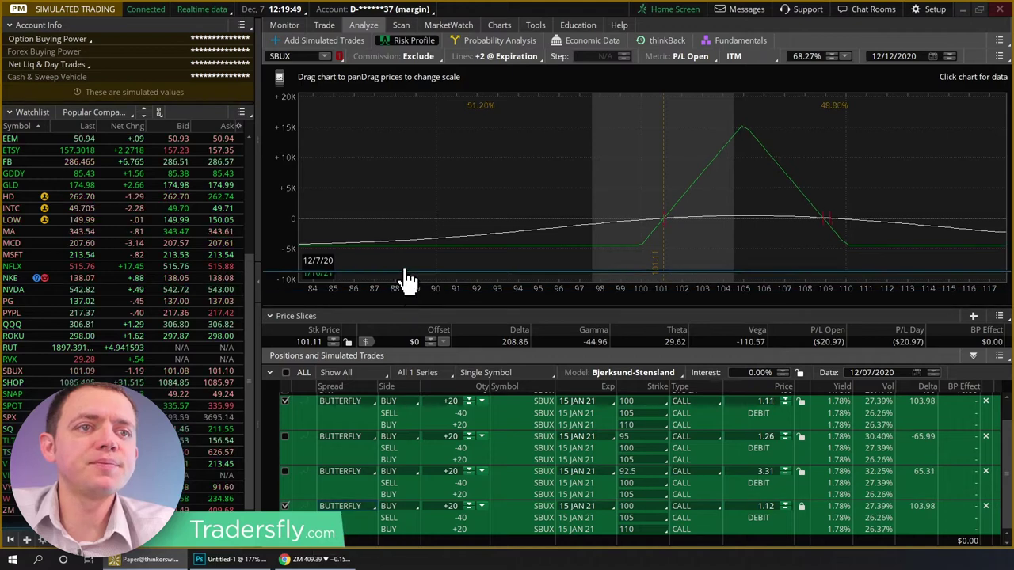
drag(404, 307, 403, 270)
Make the copied butterfly a CUSTOM spread, try 110 and 105 leg quantities, and unlock its price
click(348, 533)
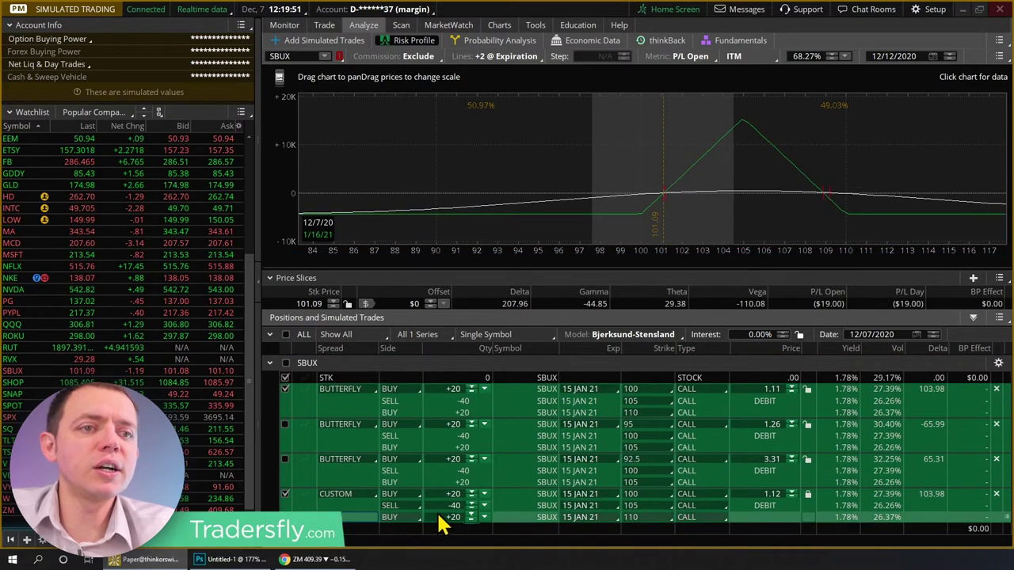
click(470, 514)
click(470, 514)
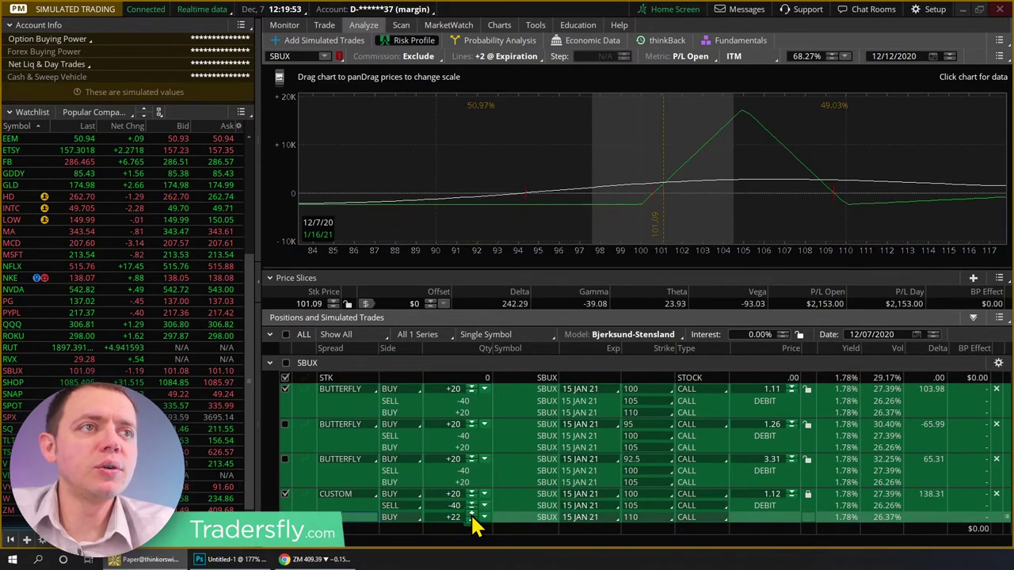
click(471, 514)
click(470, 514)
click(471, 520)
click(471, 521)
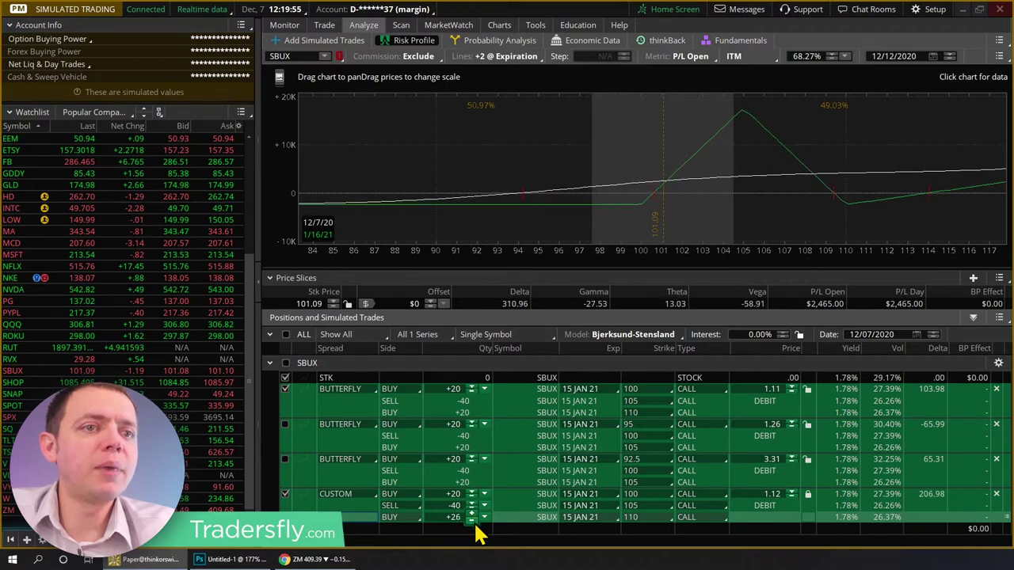
click(471, 521)
click(471, 520)
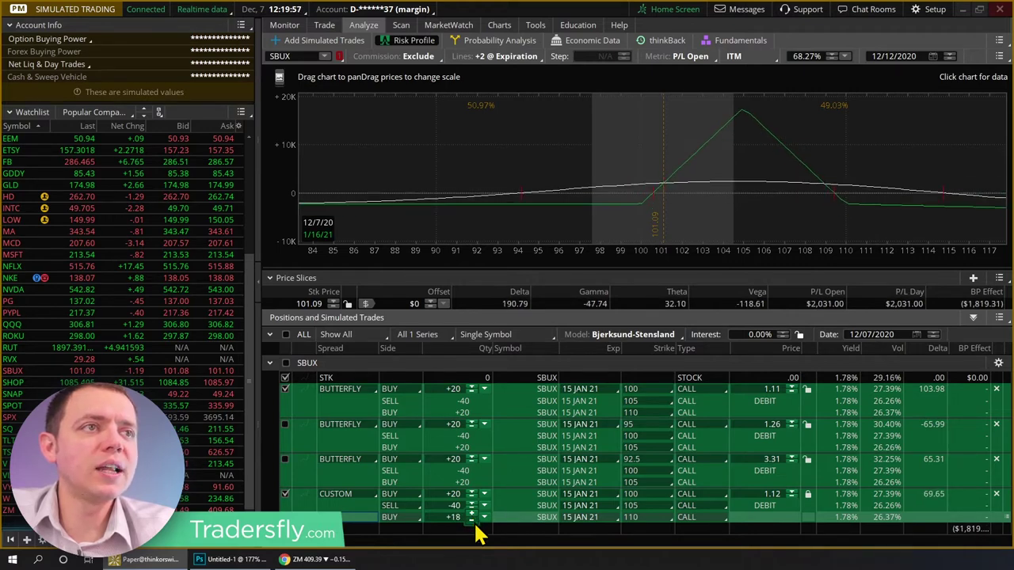
click(471, 520)
click(471, 521)
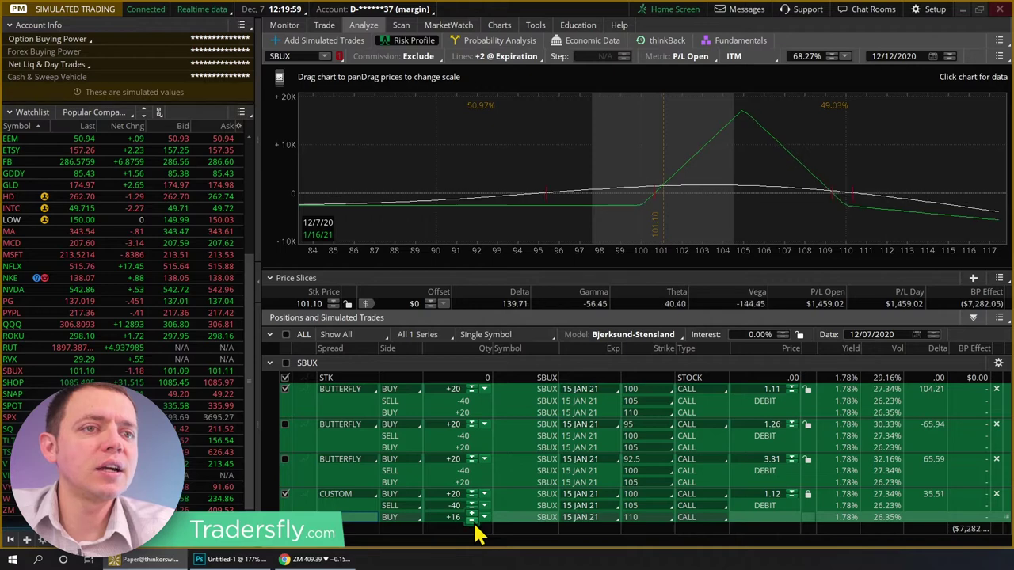
click(472, 520)
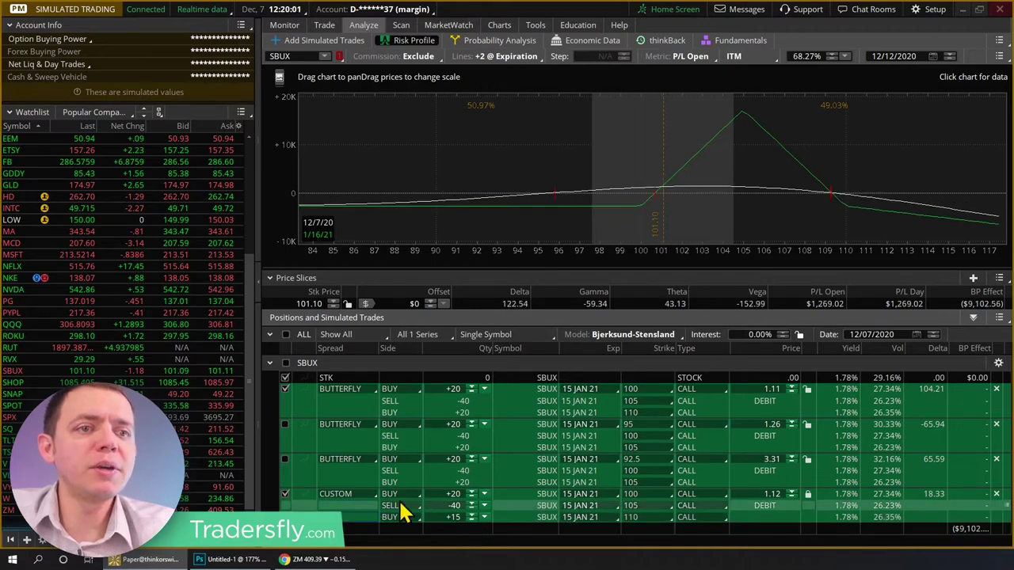
click(471, 509)
scroll(473, 507, up, 6)
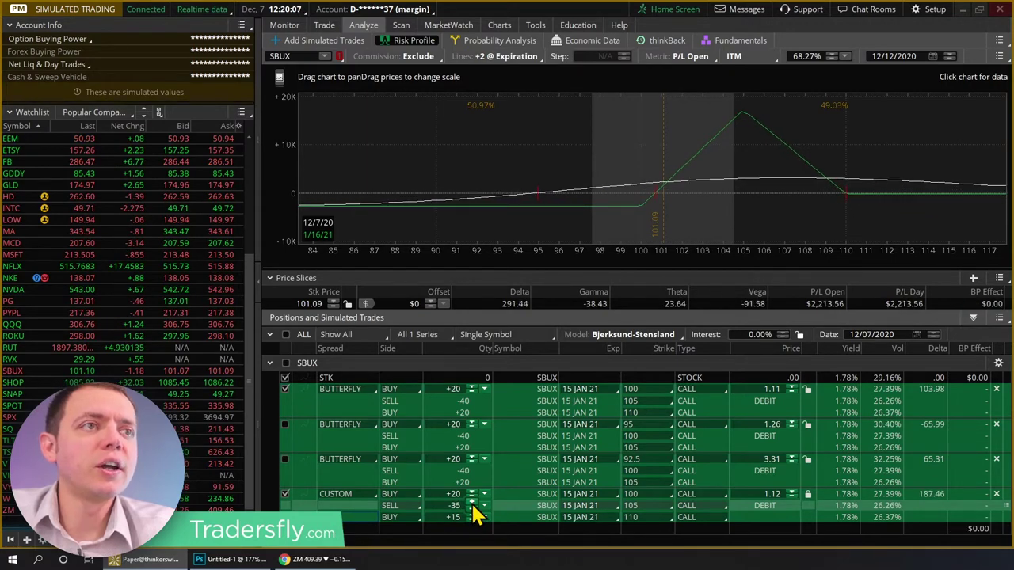
click(807, 494)
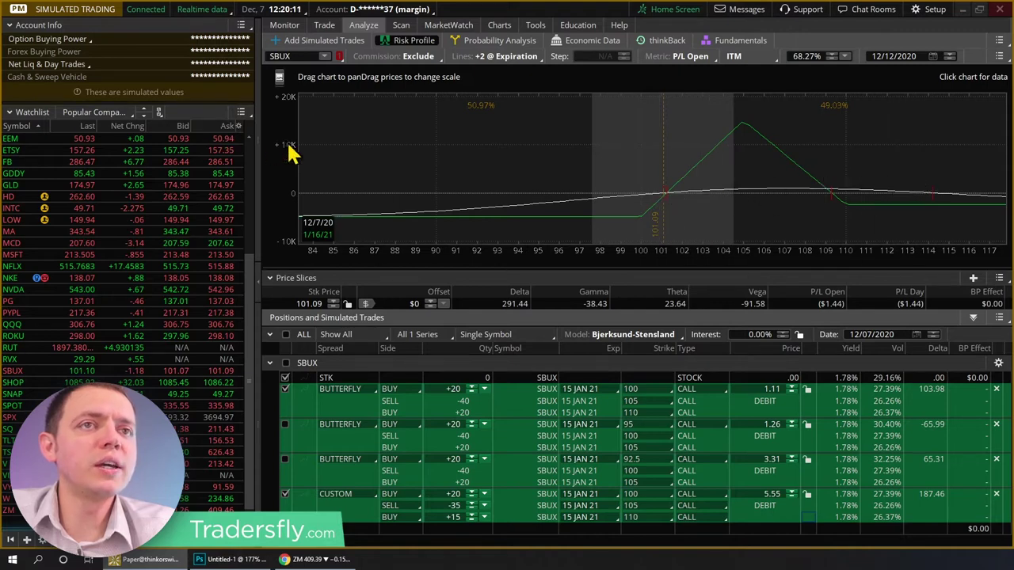
Rescale the risk graph and set the legs to +20 100s, -50 105s, +30 110s
click(279, 77)
click(206, 119)
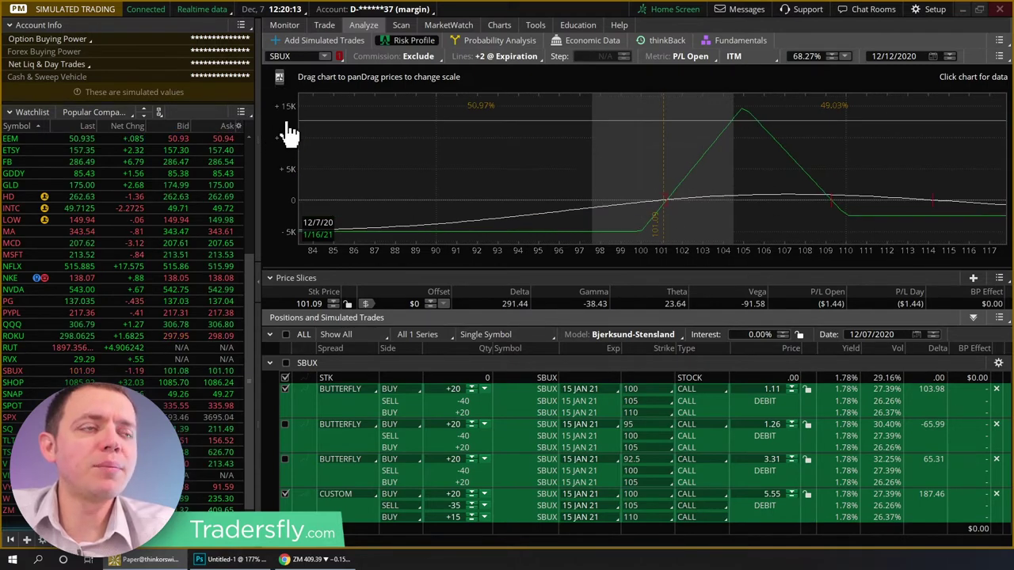
drag(396, 176, 430, 113)
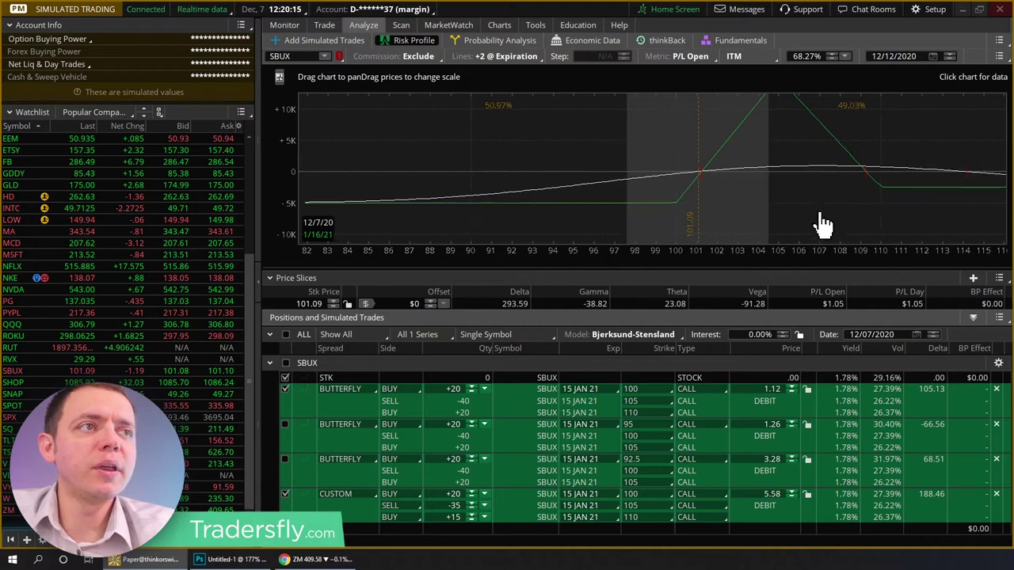
click(470, 514)
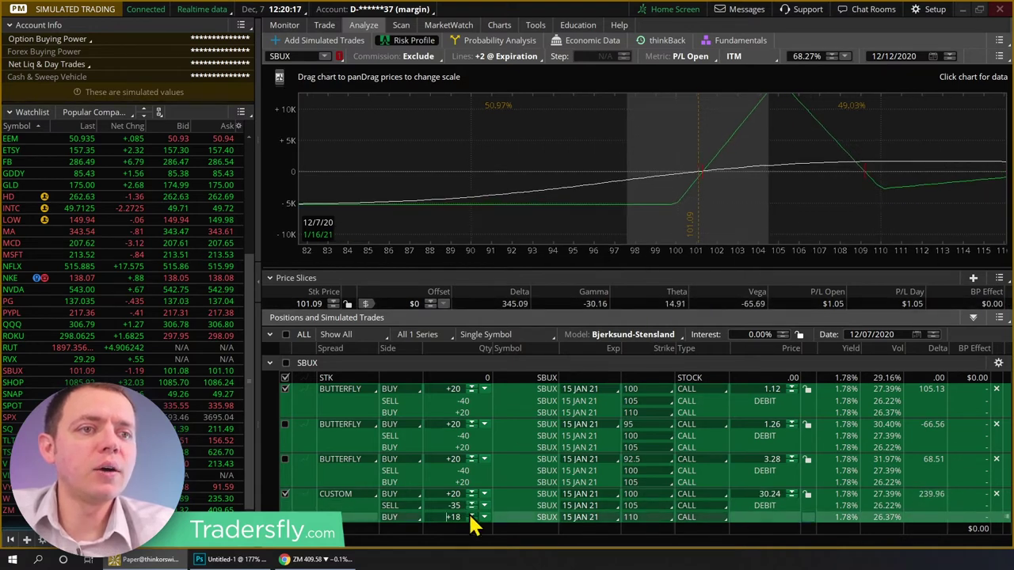
click(471, 509)
click(471, 509)
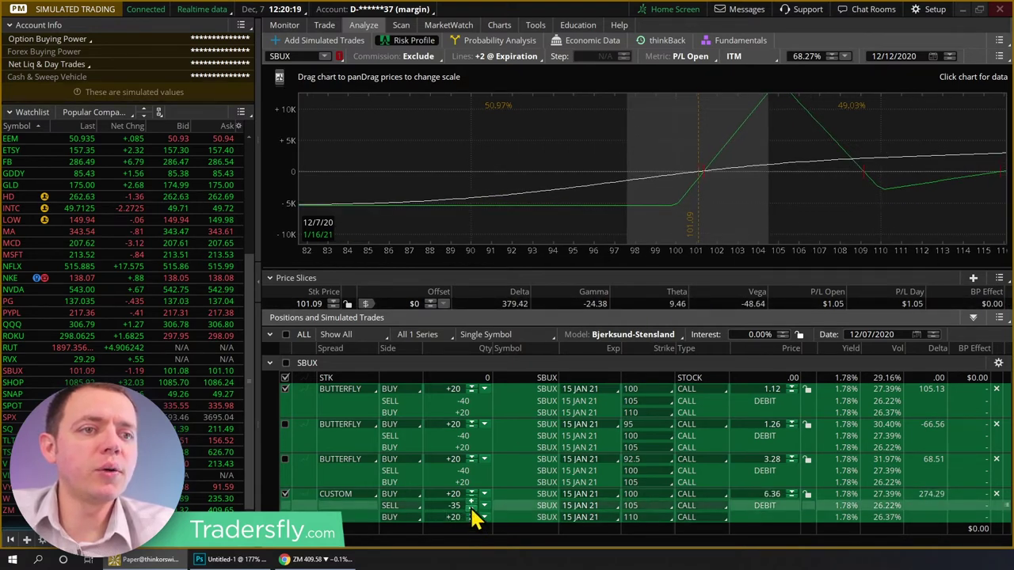
click(472, 509)
click(472, 509)
click(471, 509)
click(471, 510)
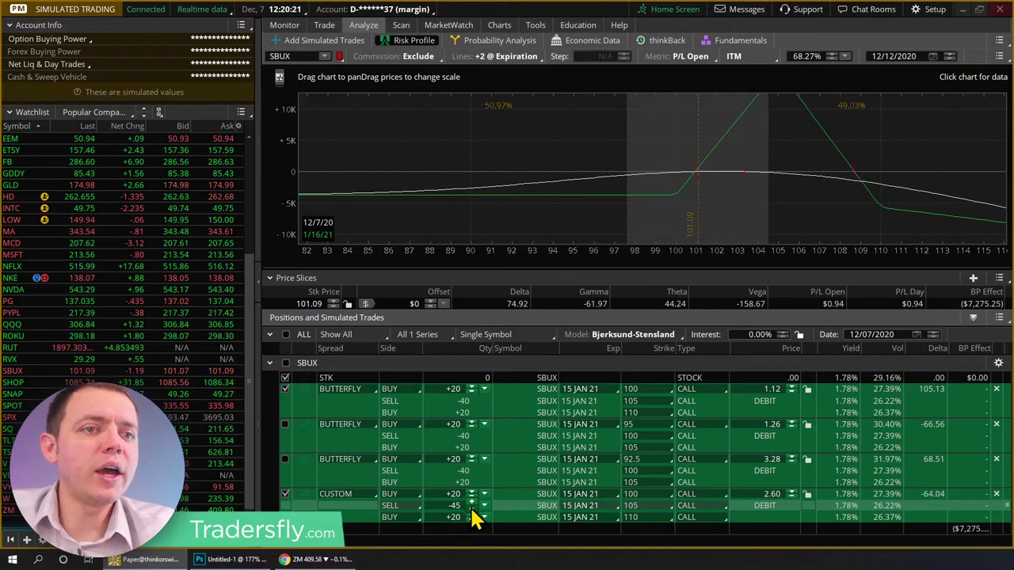
click(471, 504)
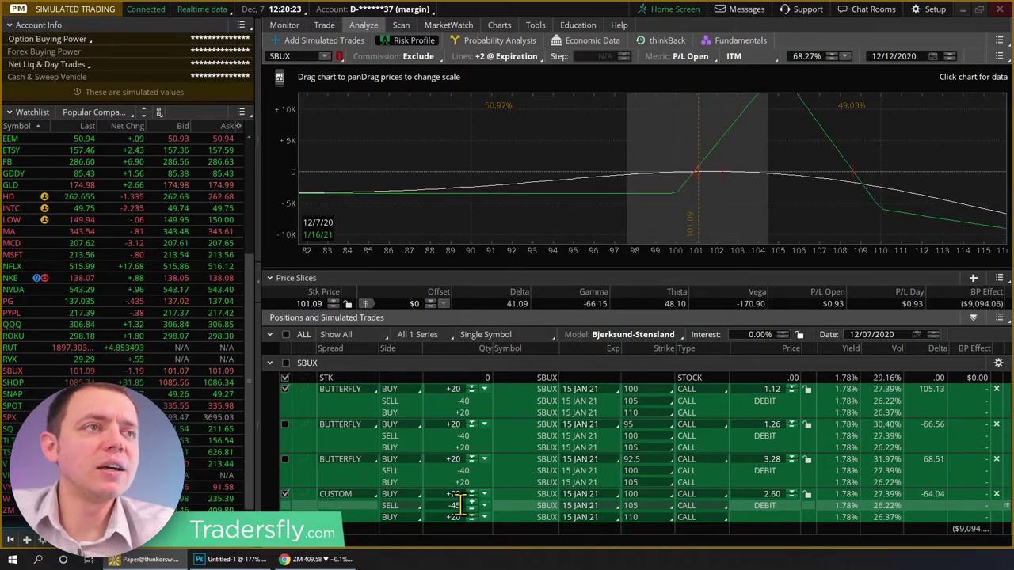
click(472, 514)
click(471, 513)
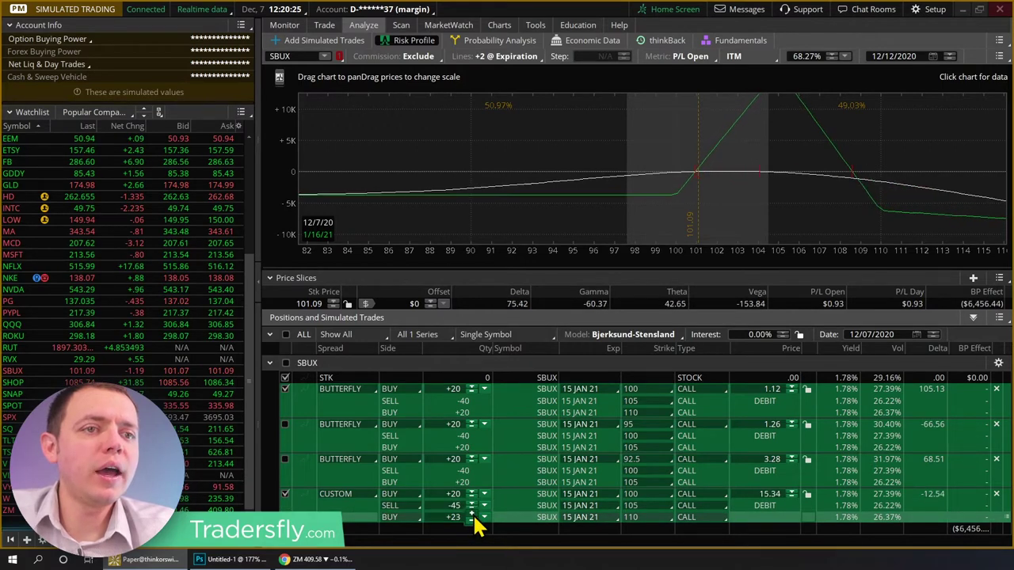
click(472, 514)
click(471, 513)
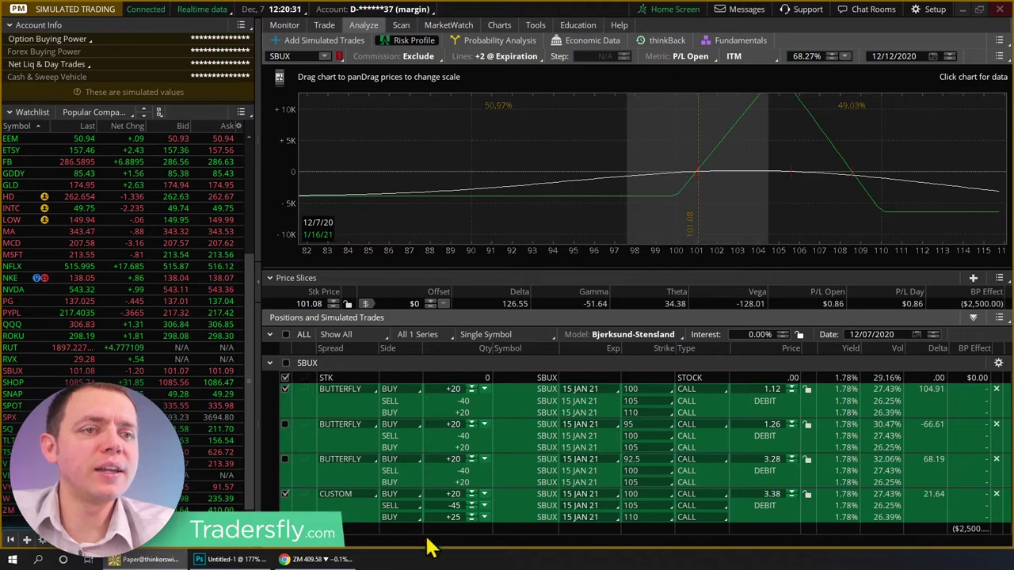
click(472, 514)
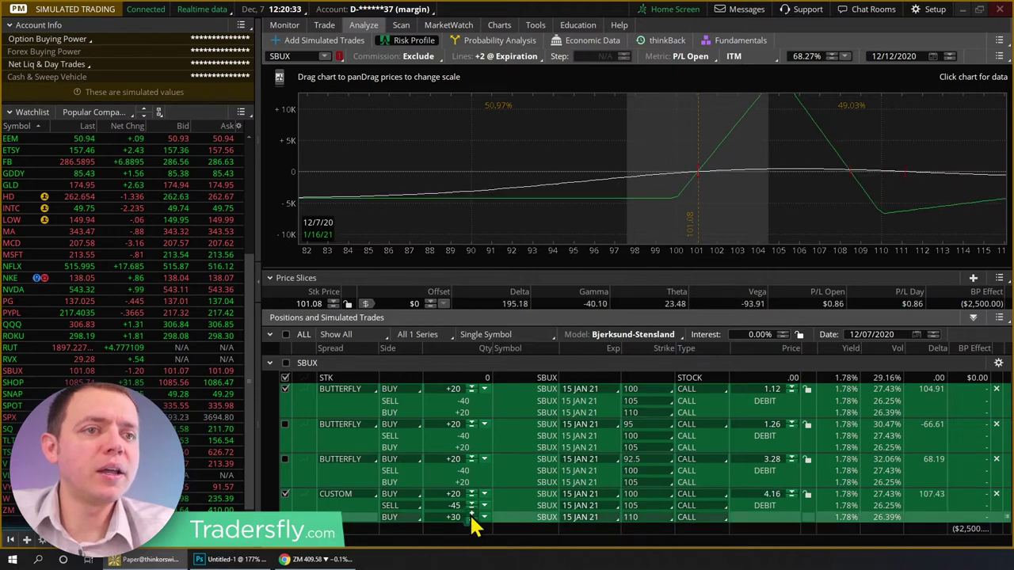
click(472, 515)
click(471, 509)
click(471, 509)
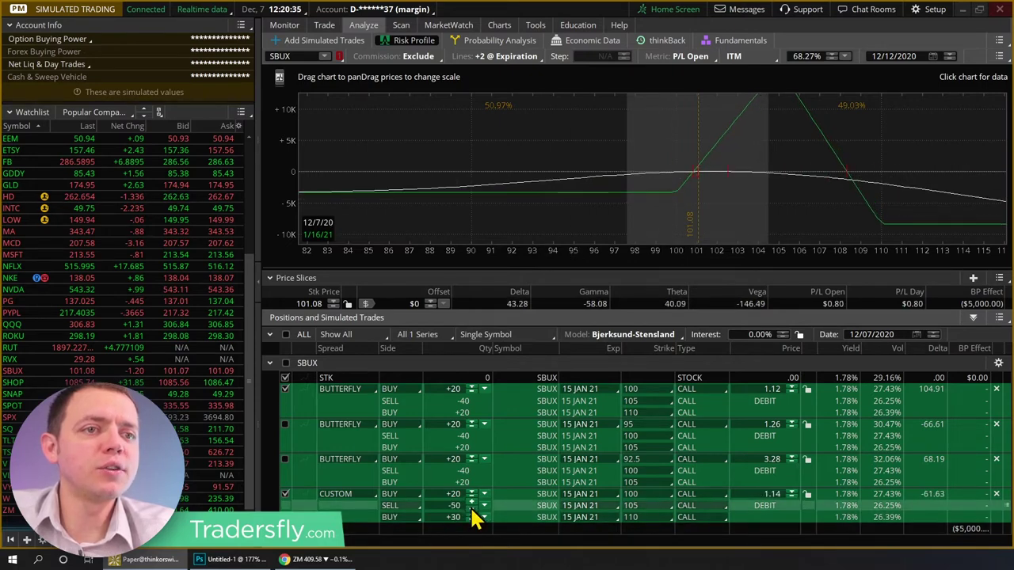
Plot only the SBUX 95/100/105 call butterfly at a ±5K scale and bring up its actions menu
drag(283, 137, 283, 147)
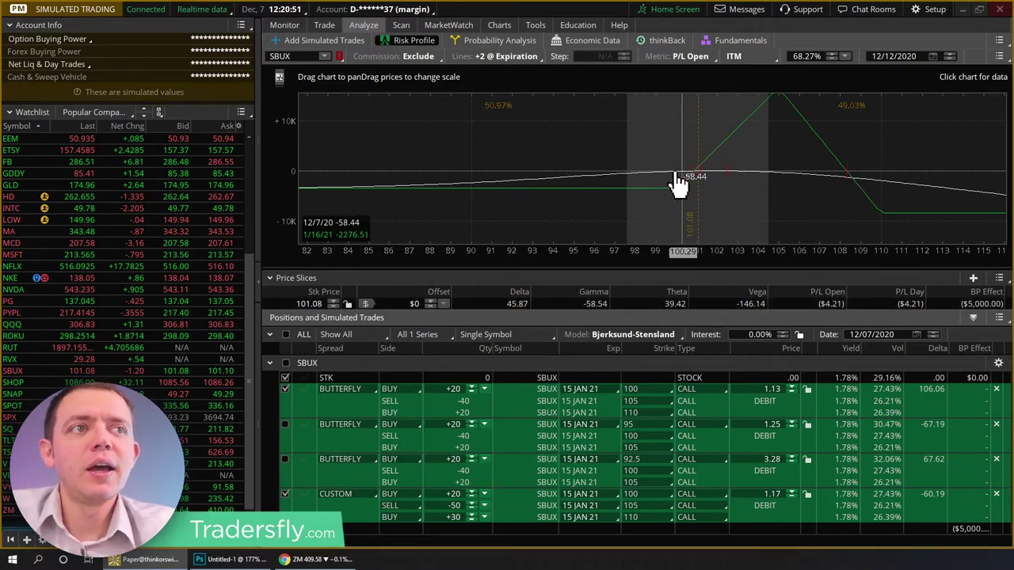
click(286, 494)
click(285, 388)
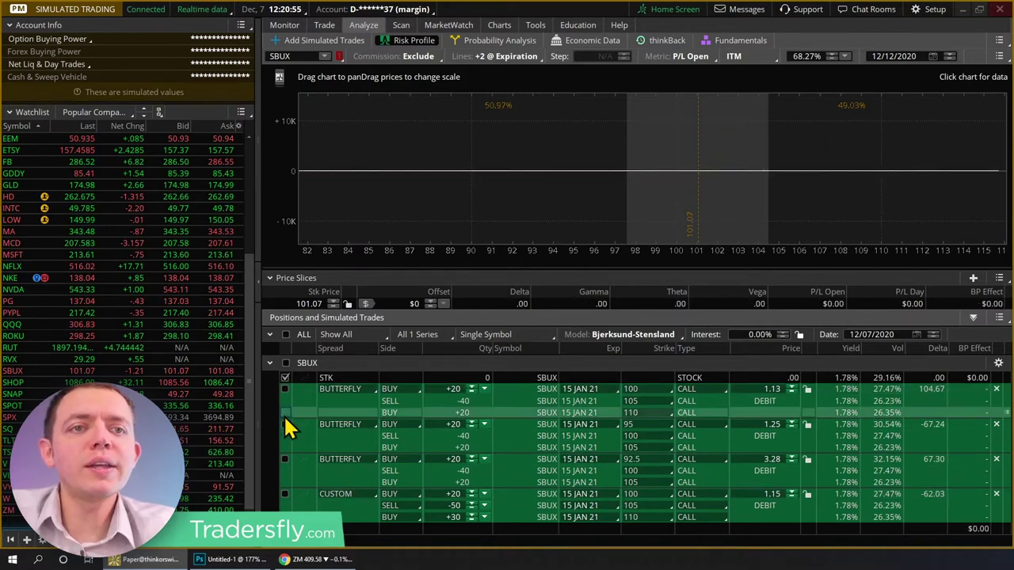
click(285, 425)
drag(308, 154, 292, 120)
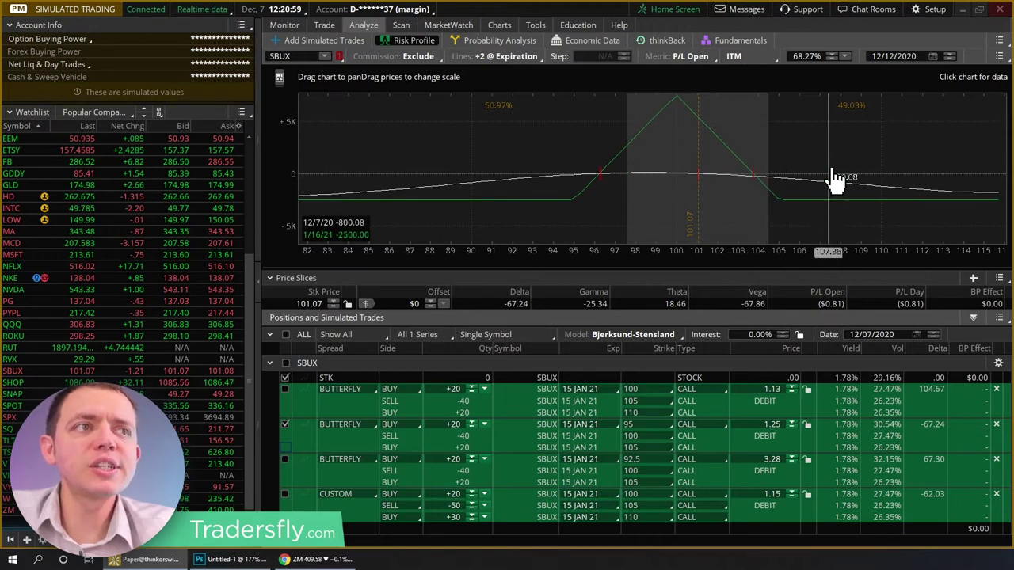
right_click(349, 438)
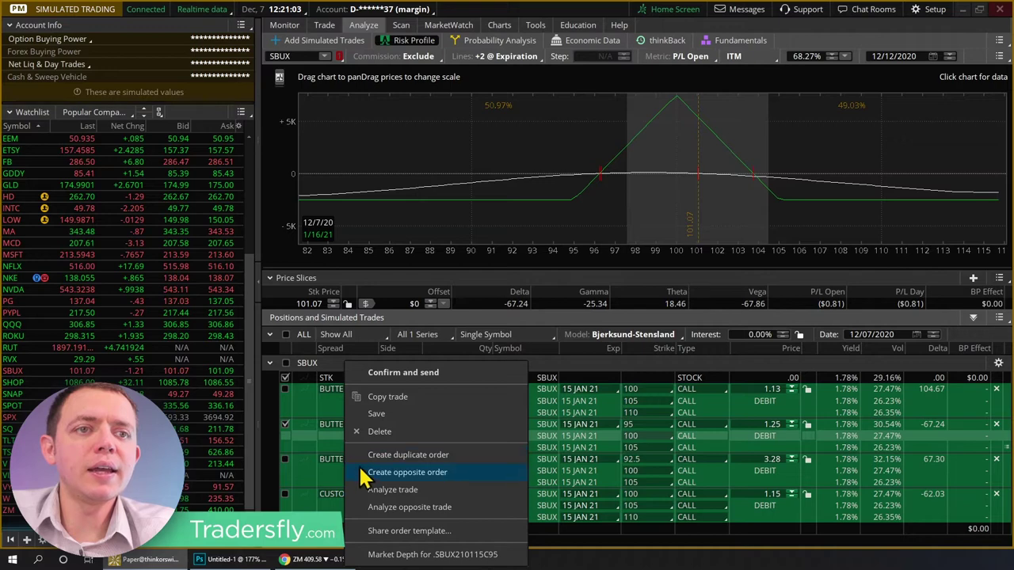
Duplicate the 95/100/105 butterfly, hide the original, and make the copy a CUSTOM spread
click(379, 490)
scroll(277, 433, down, 1)
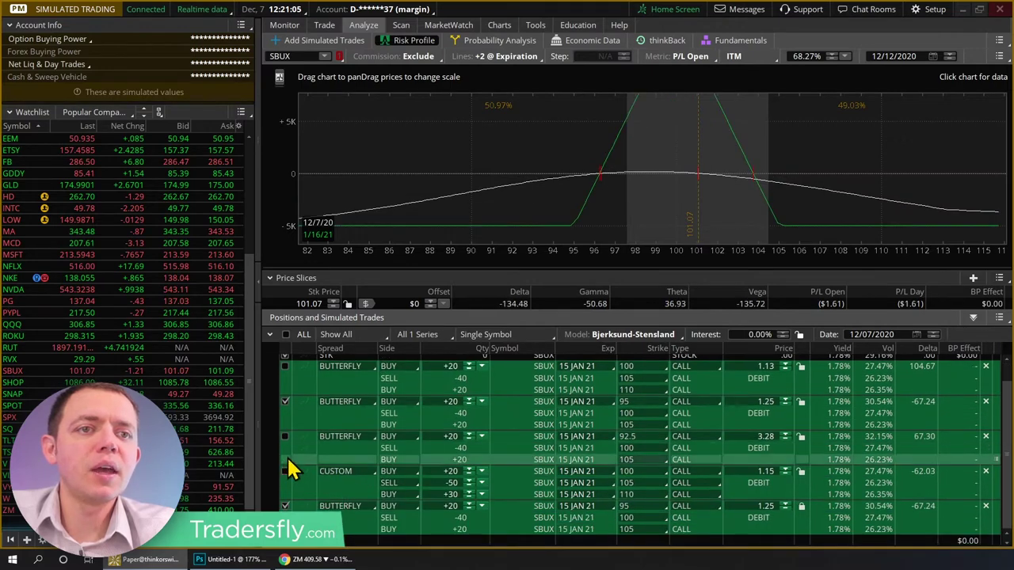
click(284, 402)
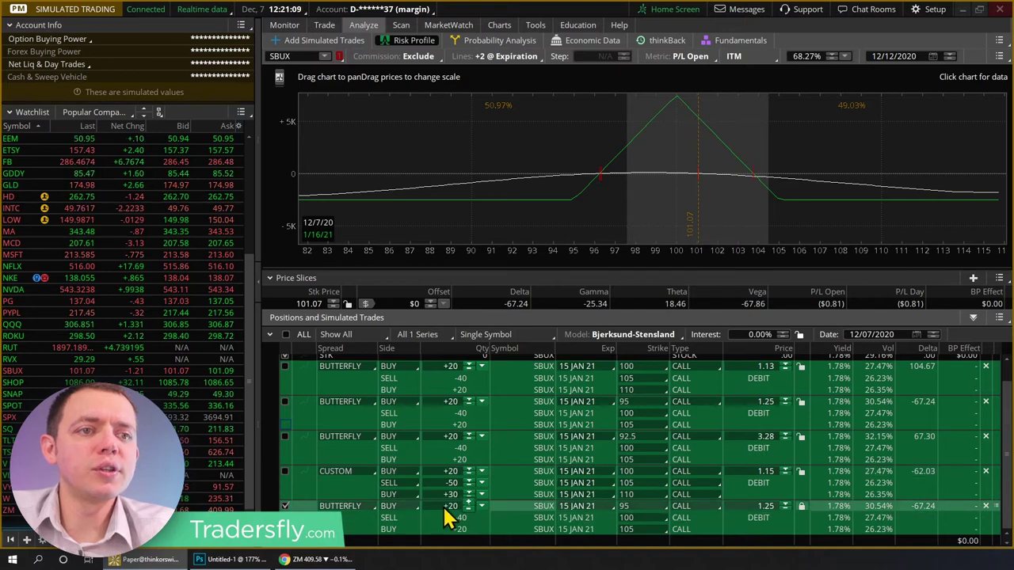
click(348, 507)
click(342, 545)
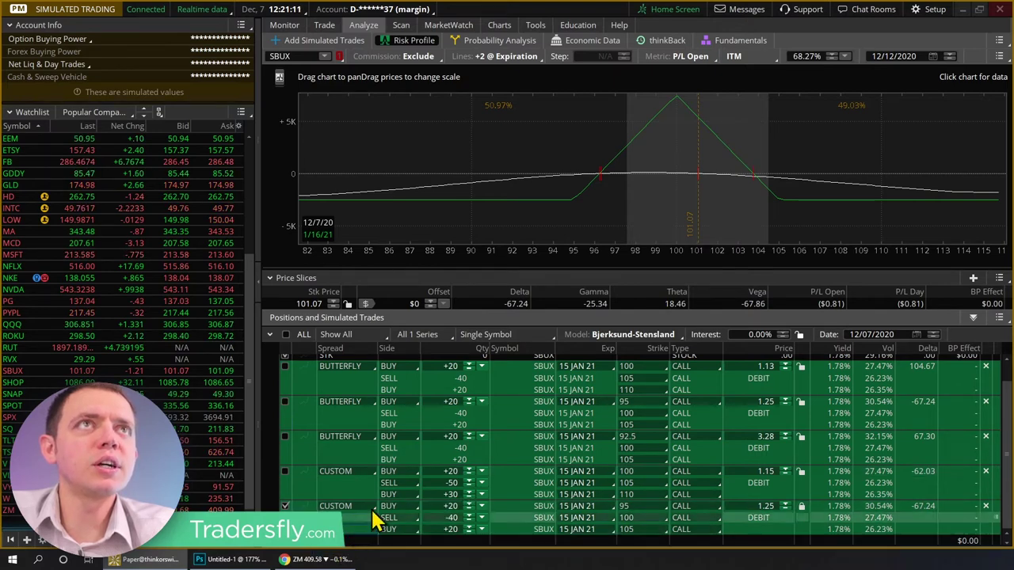
Try 95 and 100 call quantities, unlock the custom spread's price, and keep a ±5K scale
click(470, 509)
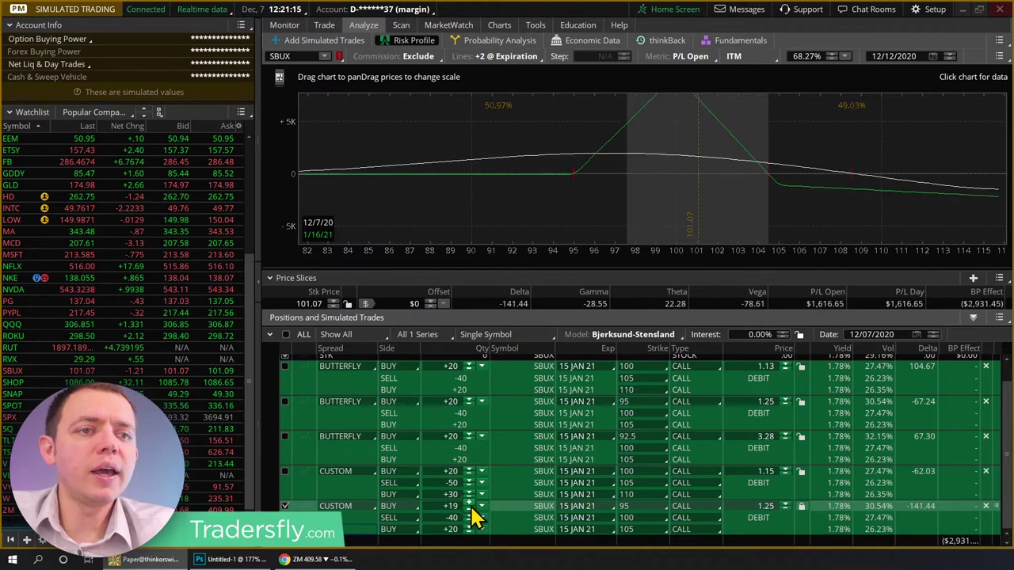
click(471, 503)
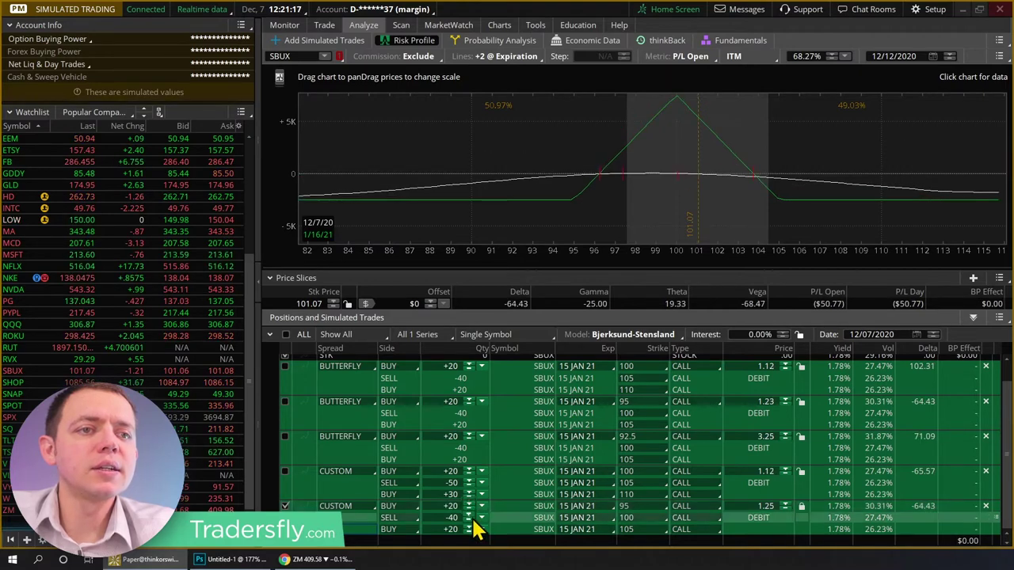
click(469, 520)
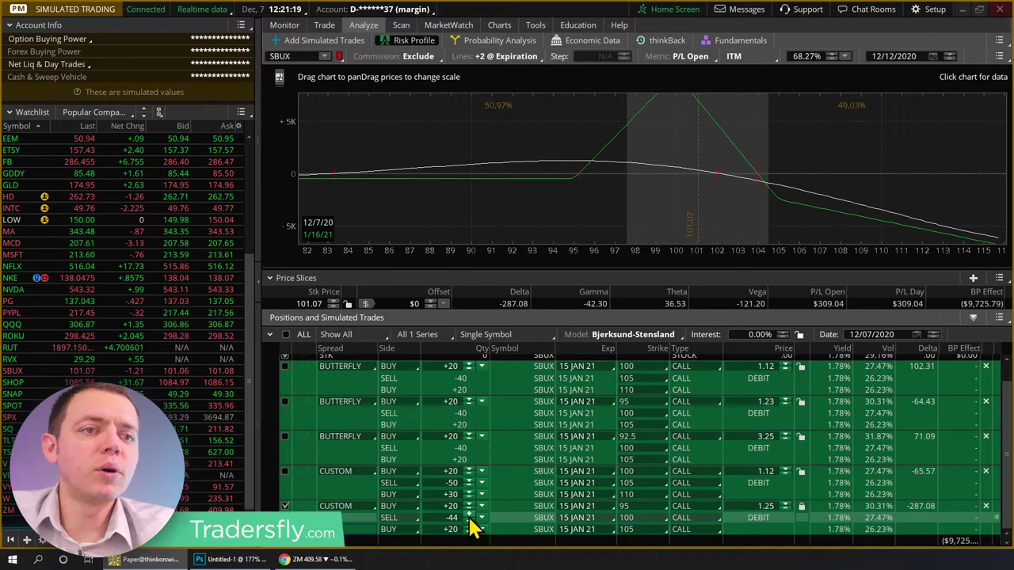
click(469, 521)
click(469, 515)
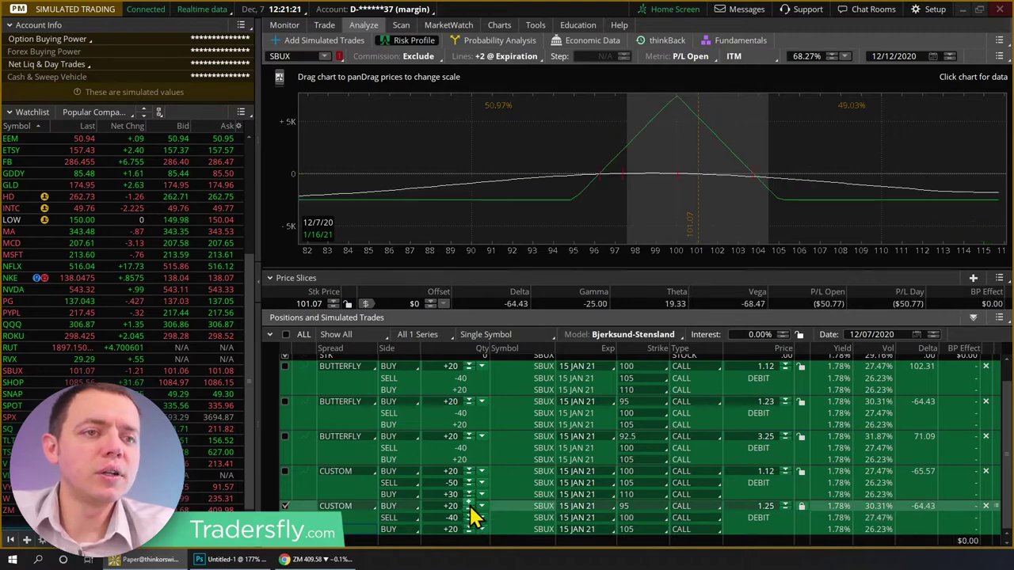
click(470, 507)
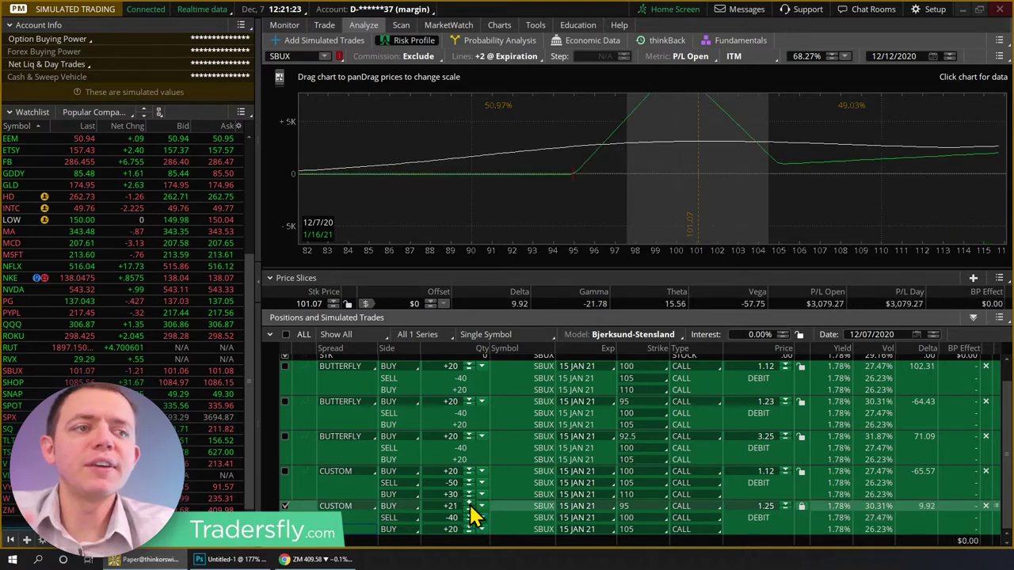
mouse_move(283, 153)
mouse_down()
mouse_move(288, 132)
mouse_move(299, 157)
mouse_up()
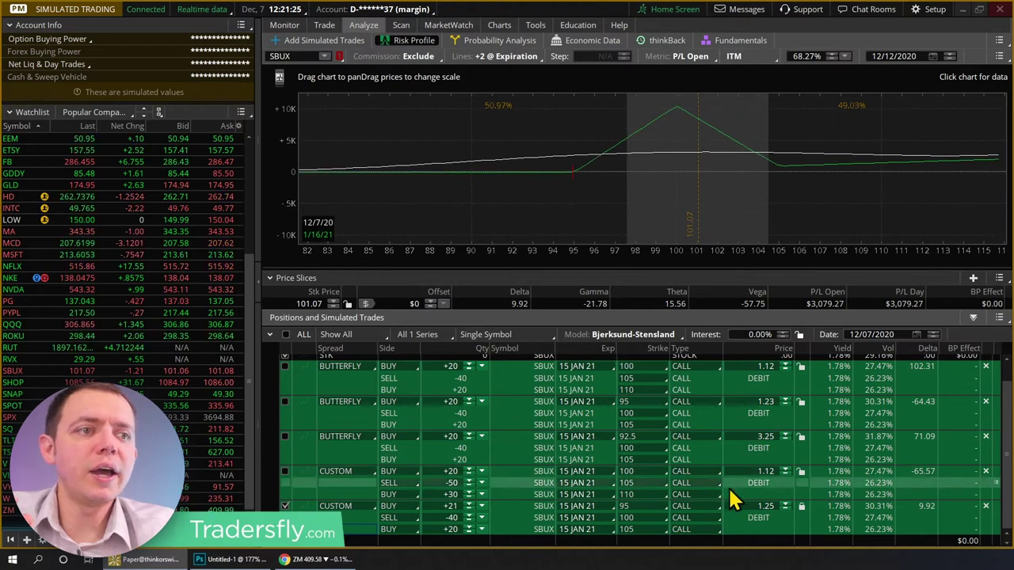
click(801, 507)
mouse_move(293, 141)
mouse_down()
mouse_move(288, 129)
mouse_move(294, 140)
mouse_up()
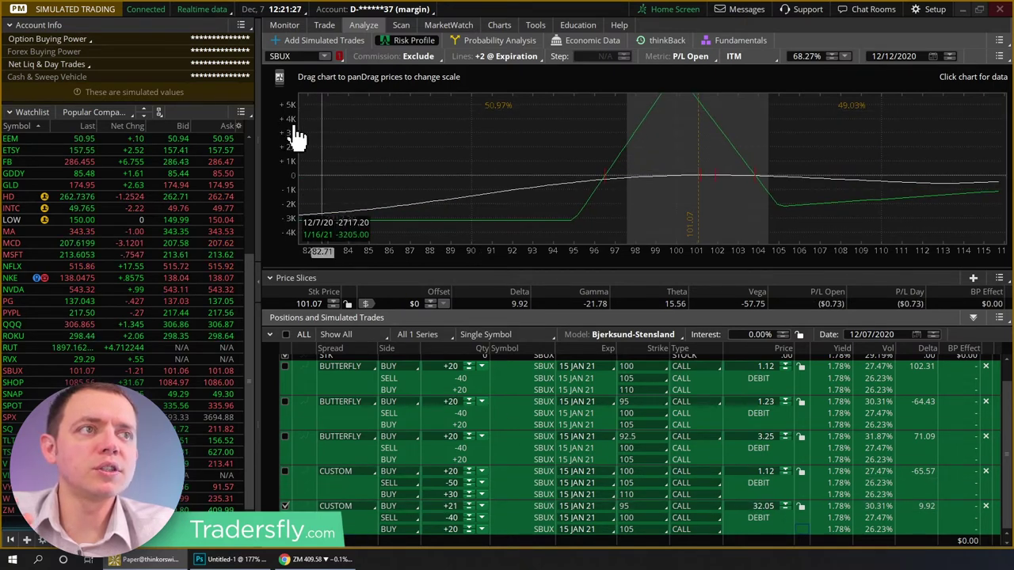
Raise the copy's long 95 call leg to +23 contracts
click(470, 510)
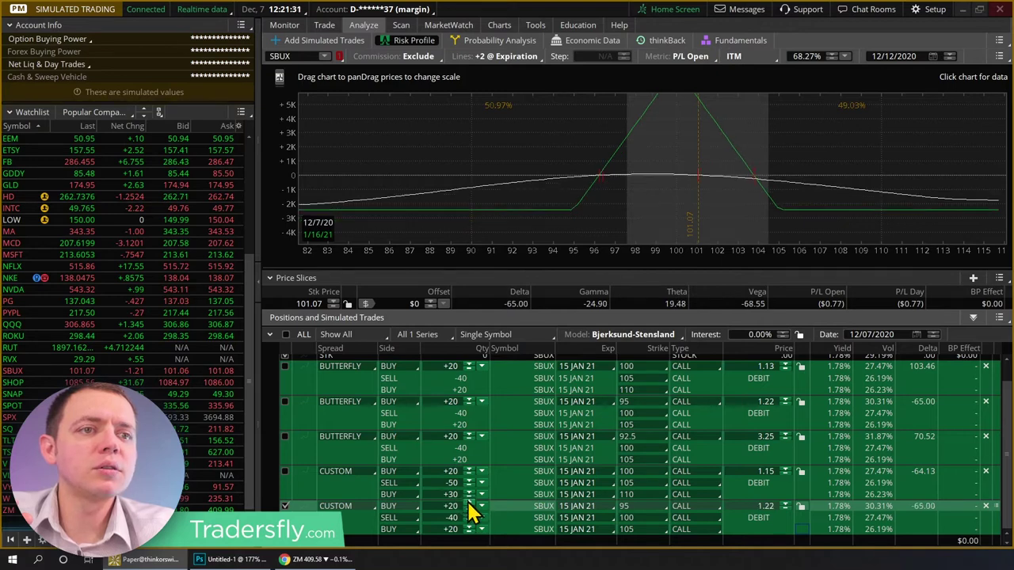
click(468, 503)
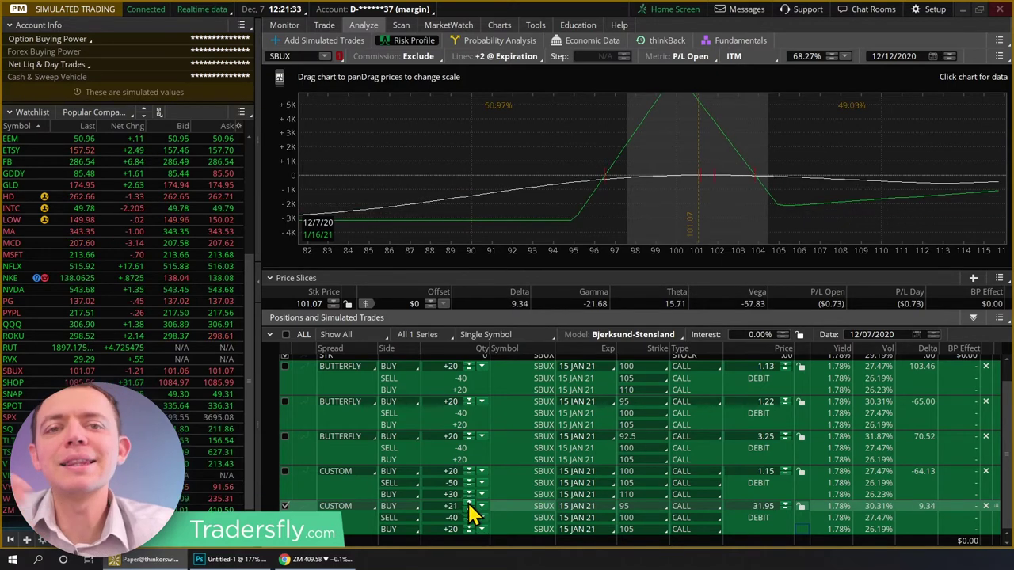
click(469, 504)
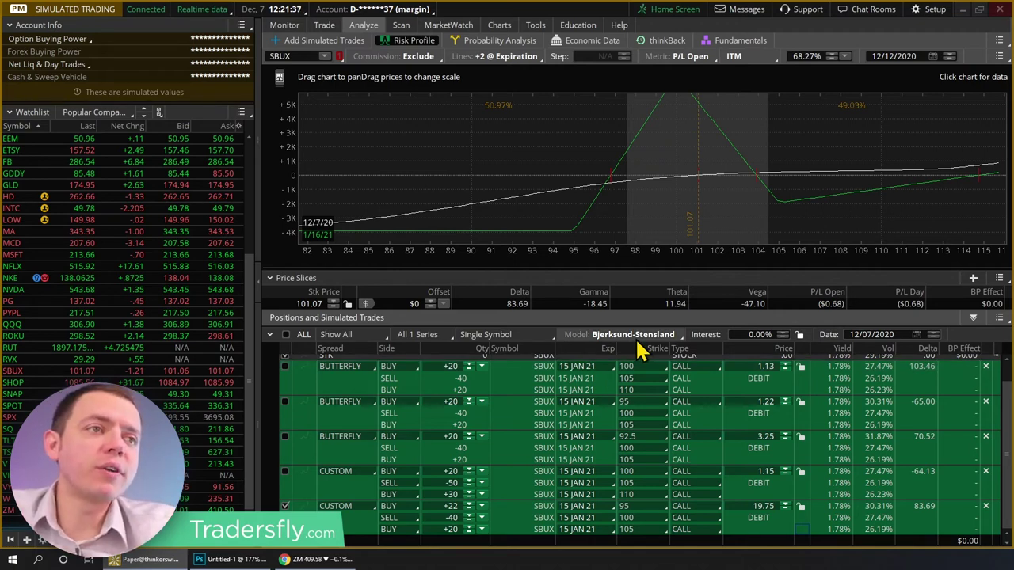
click(469, 509)
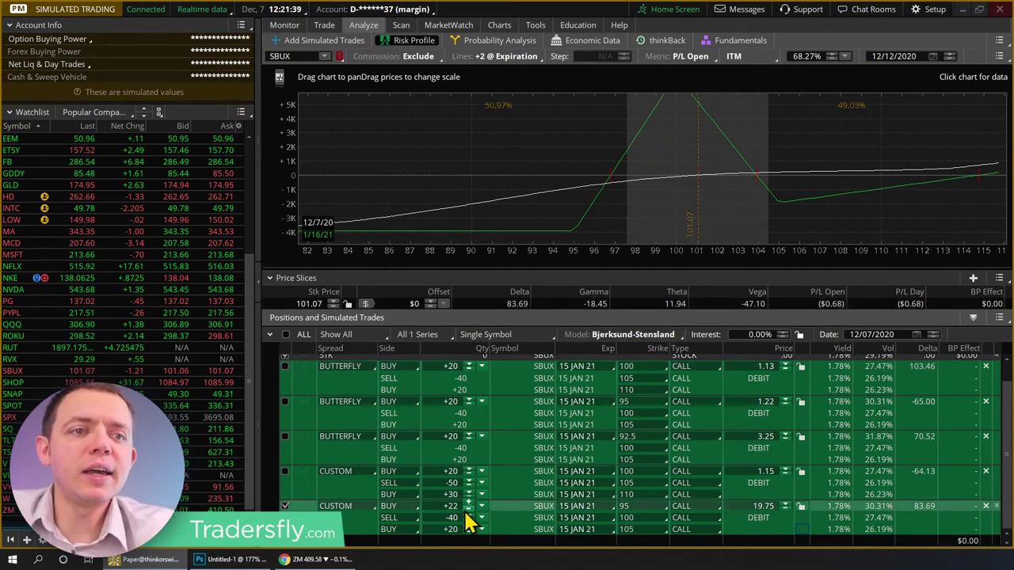
click(469, 509)
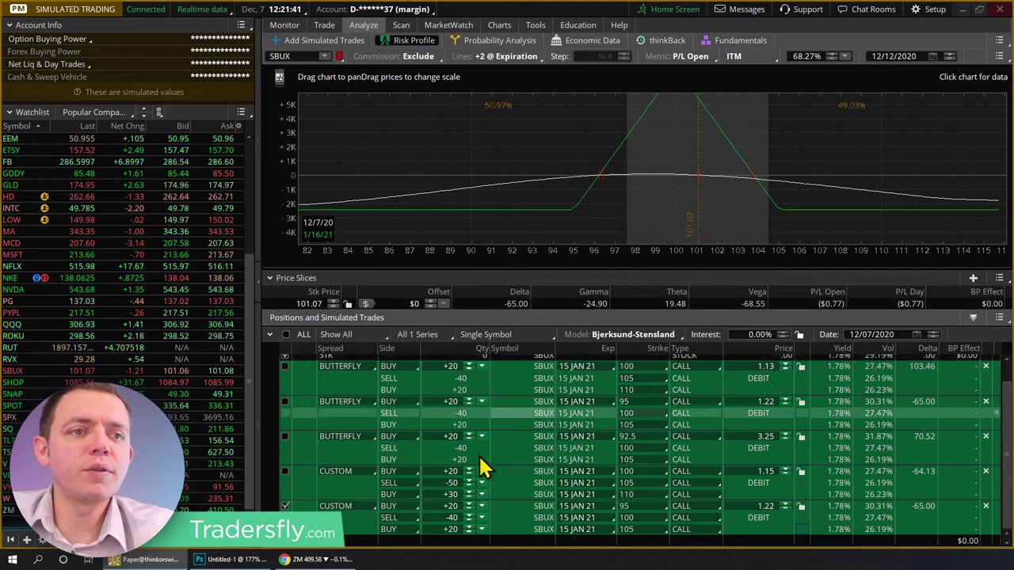
click(469, 504)
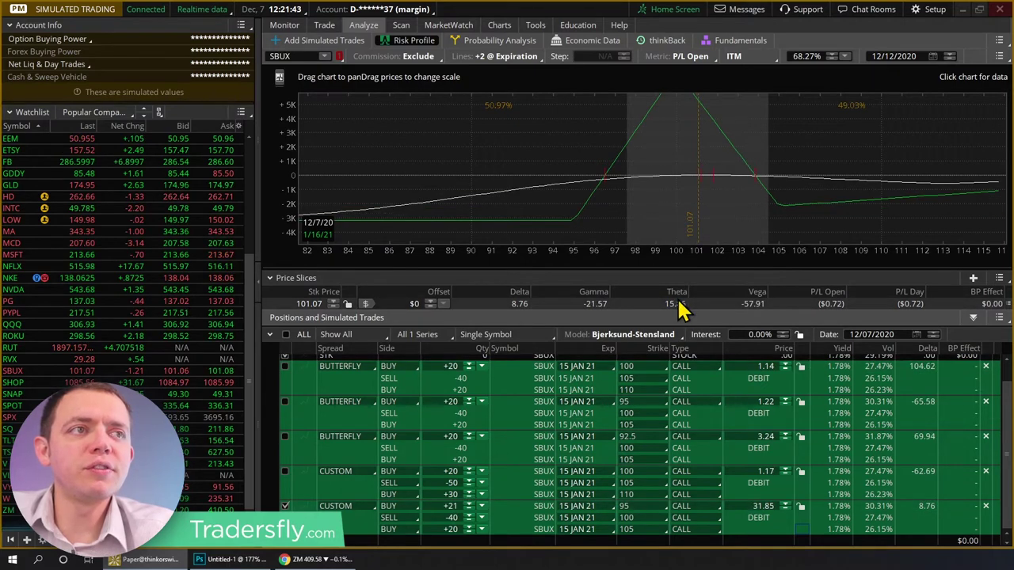
click(470, 504)
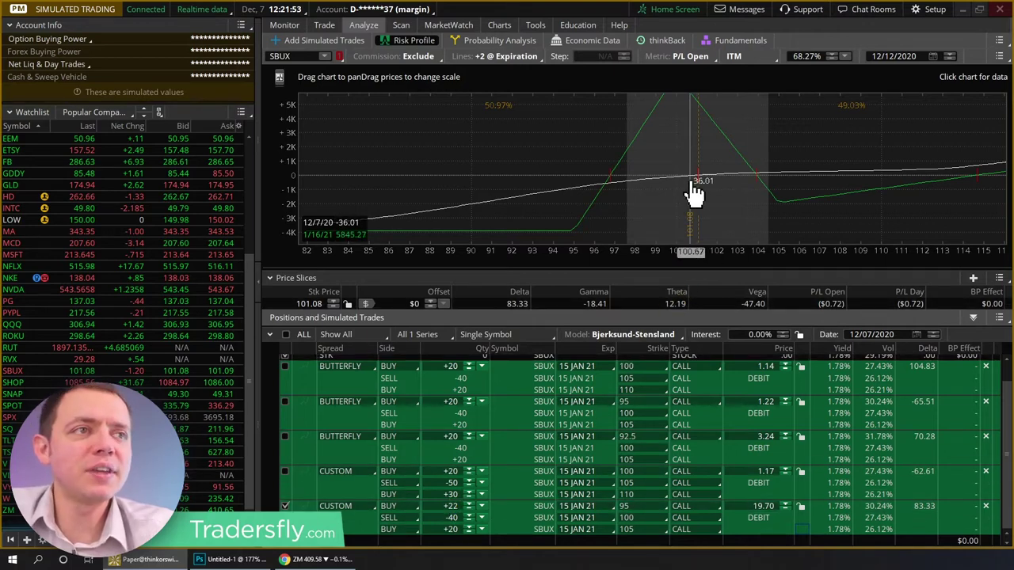
click(468, 507)
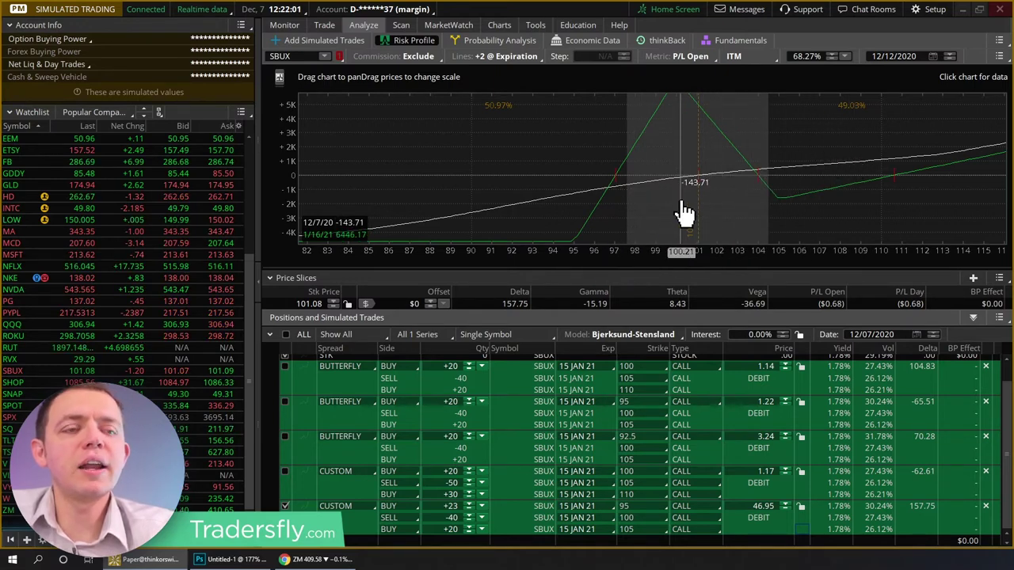
Experiment with selling up to -50 of the 100 calls and buying +30 of the 95 calls
click(469, 521)
click(469, 521)
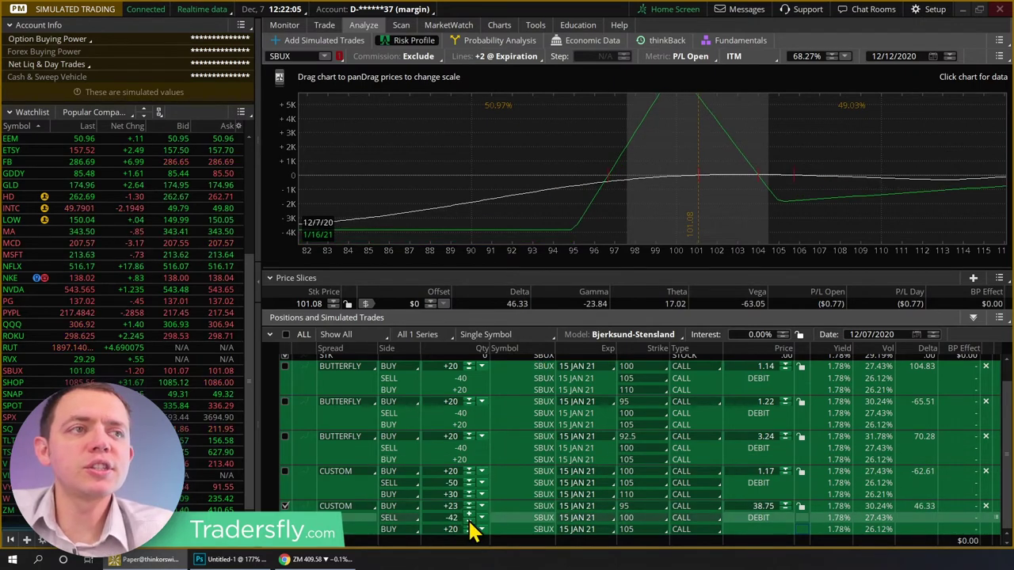
click(470, 521)
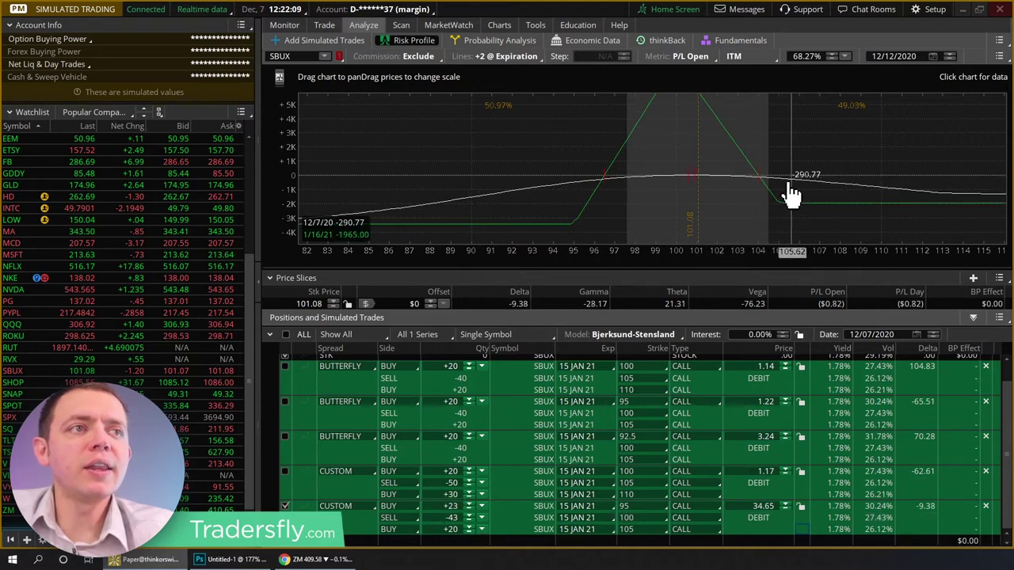
mouse_move(450, 494)
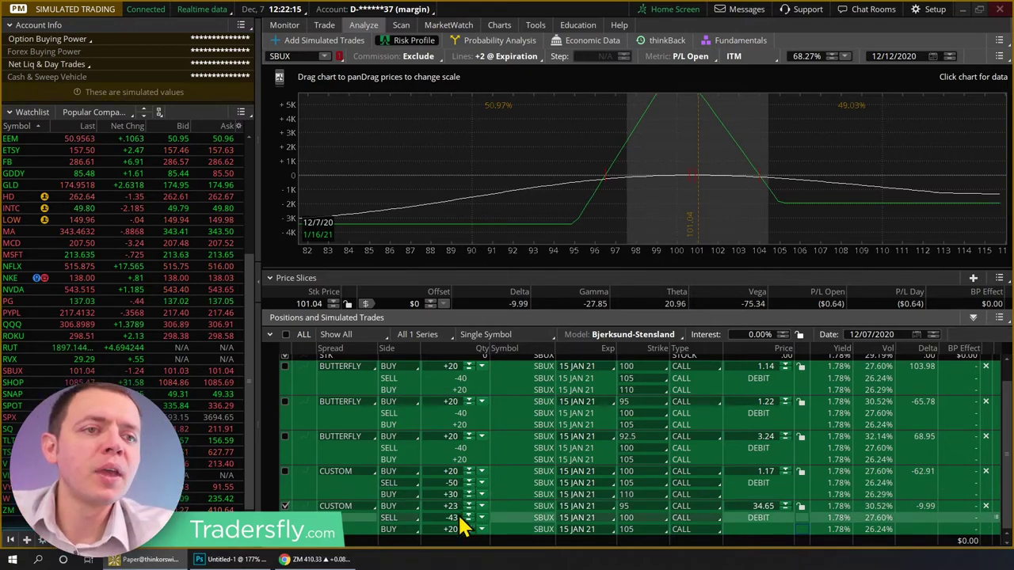
click(469, 504)
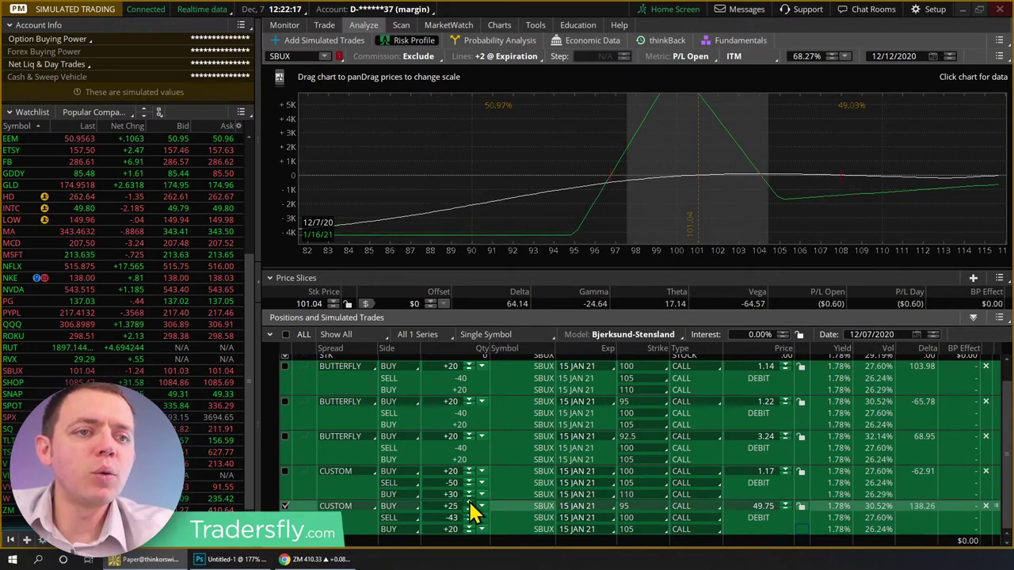
click(469, 505)
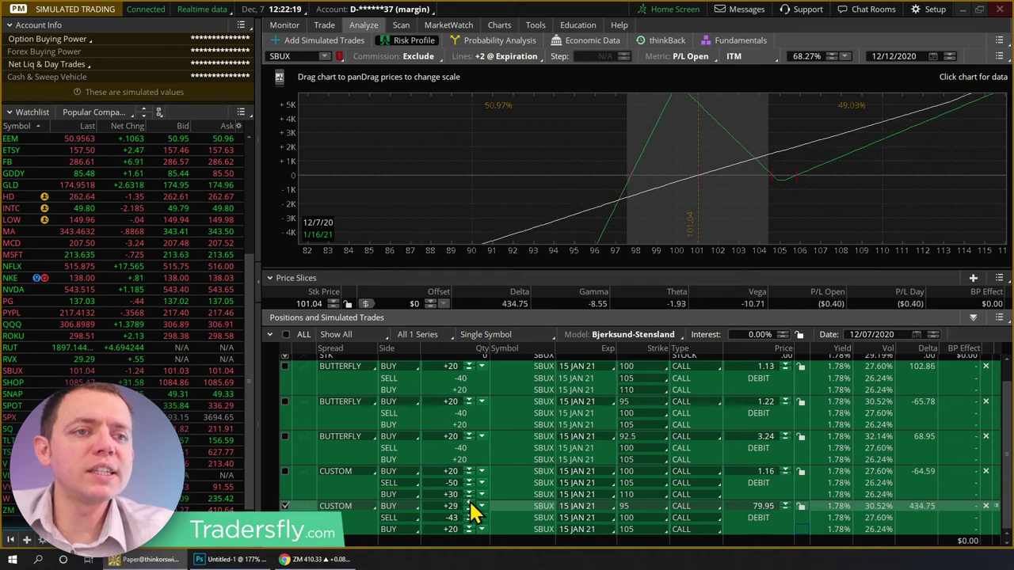
click(469, 520)
click(470, 520)
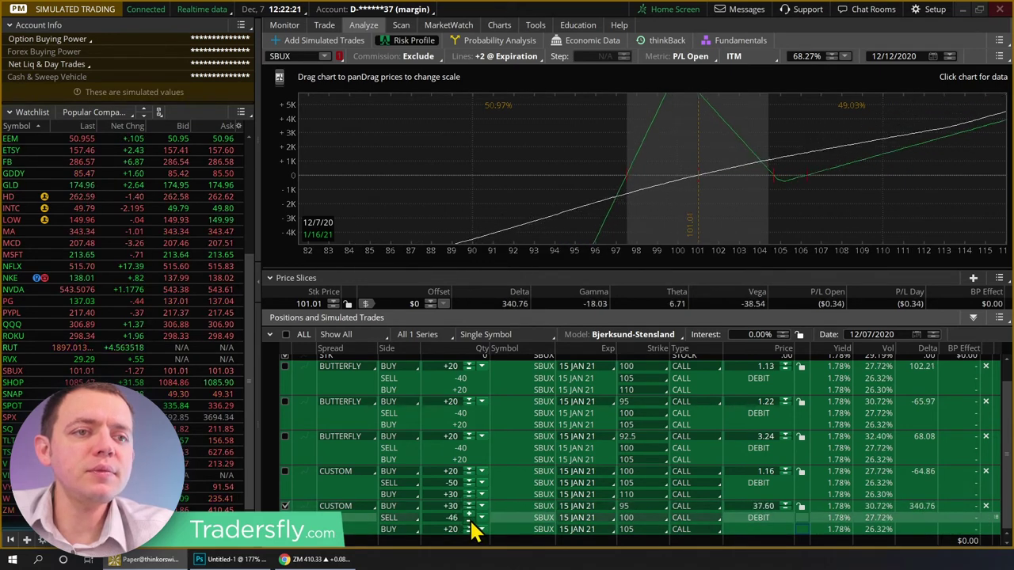
click(470, 520)
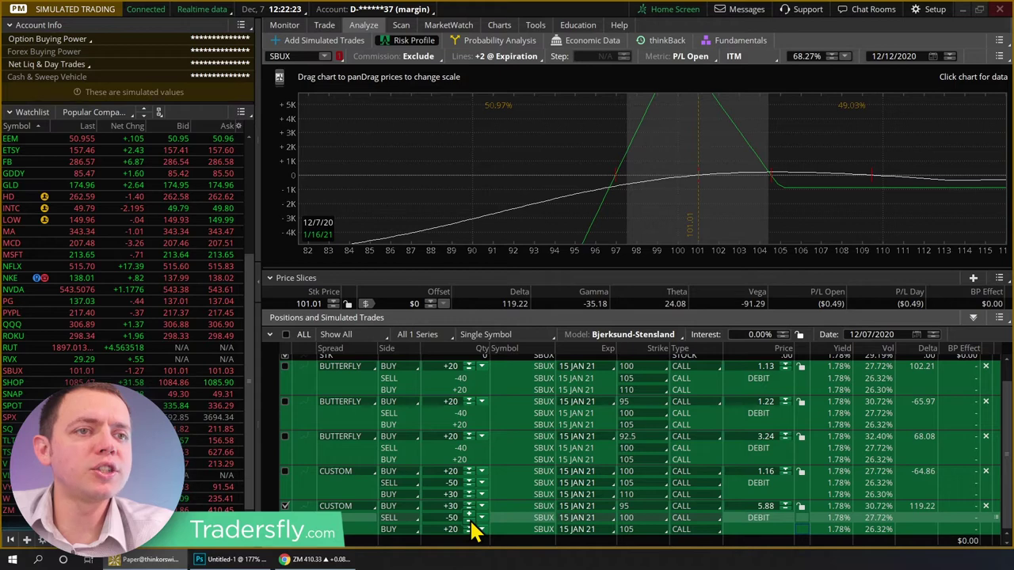
drag(290, 125, 285, 145)
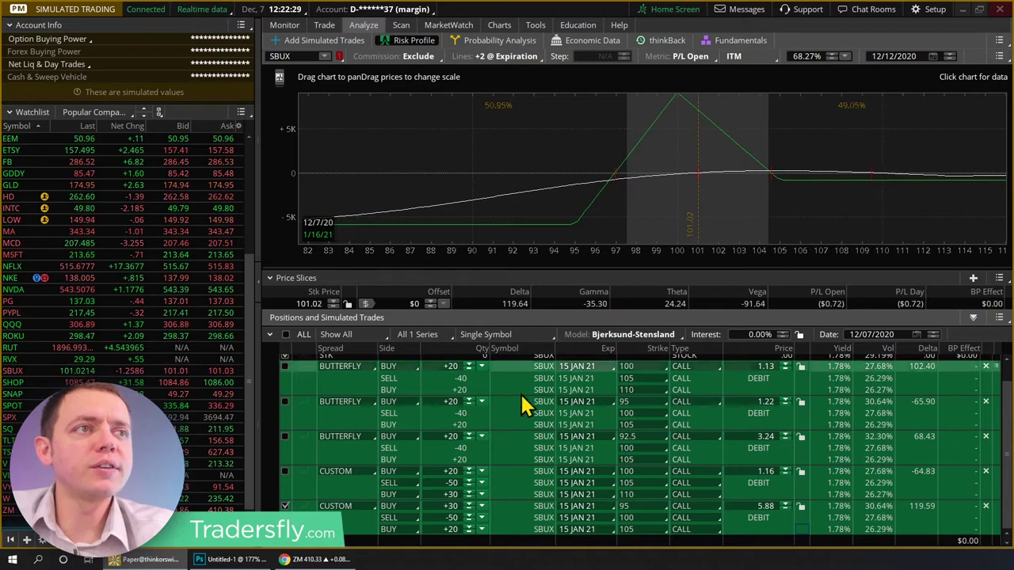
Settle the legs at +28 95s and -47 100s, then pan the graph toward higher prices
click(469, 504)
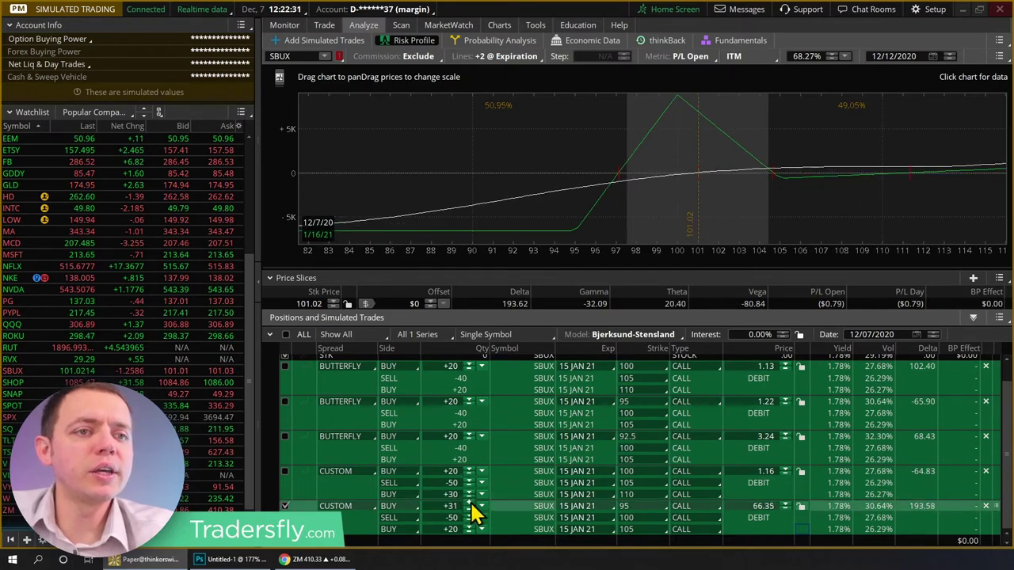
click(470, 509)
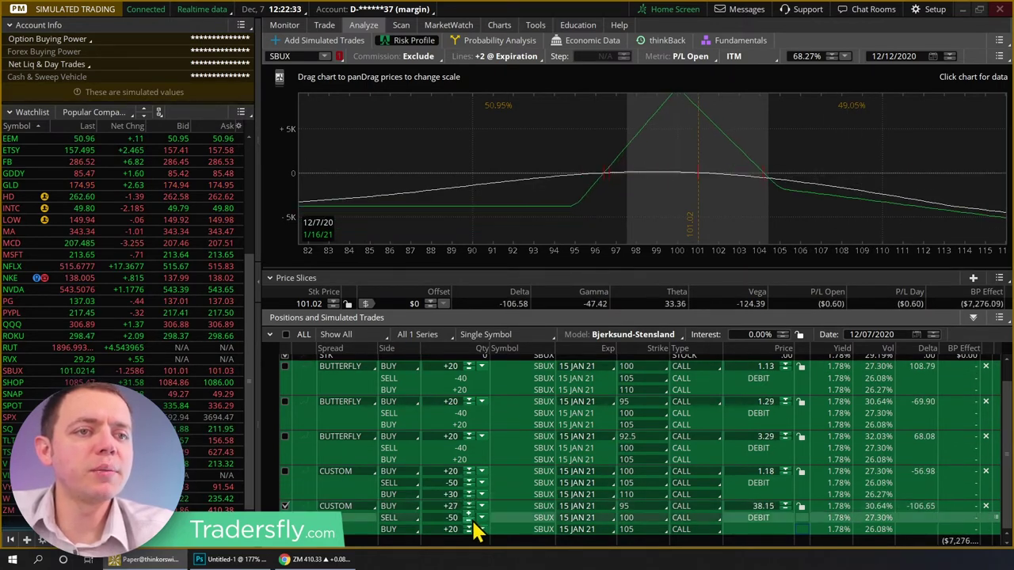
click(469, 515)
click(469, 515)
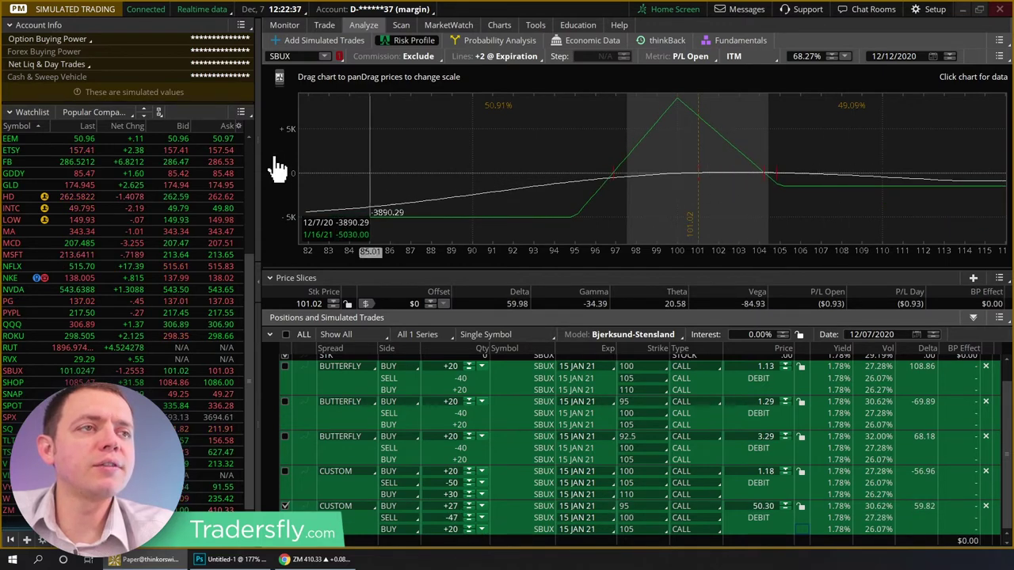
drag(278, 167, 293, 129)
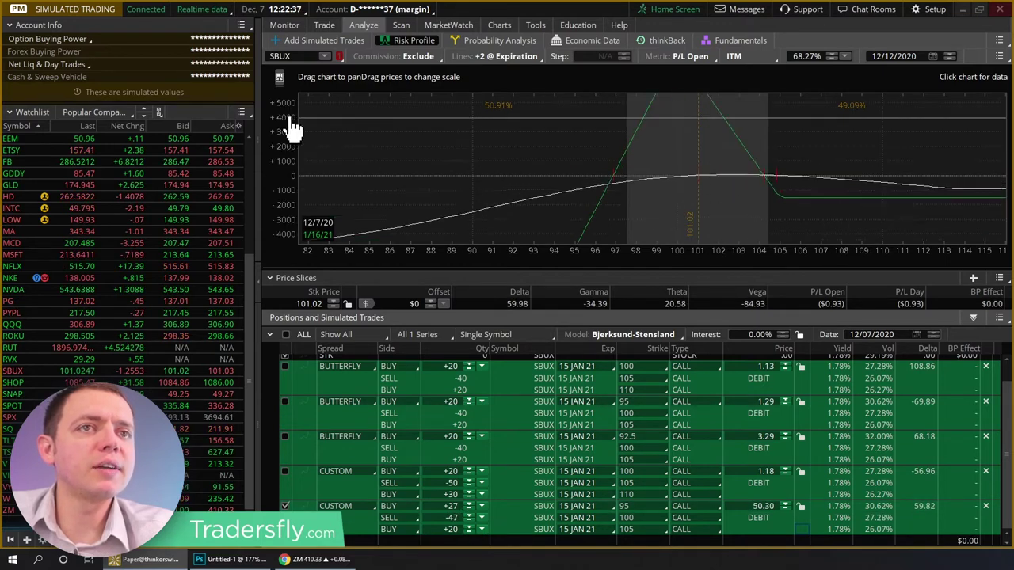
click(469, 505)
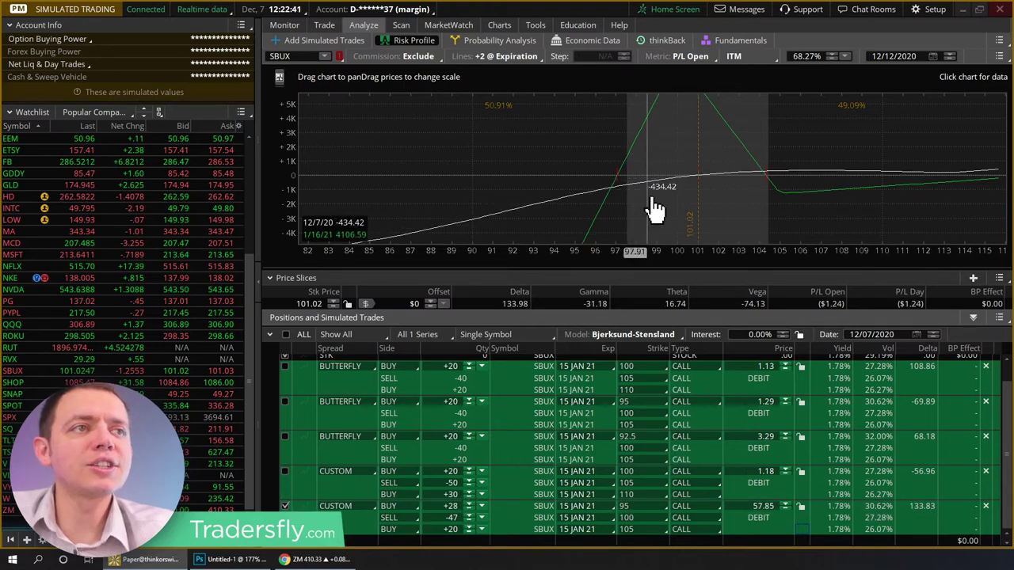
drag(289, 131, 290, 158)
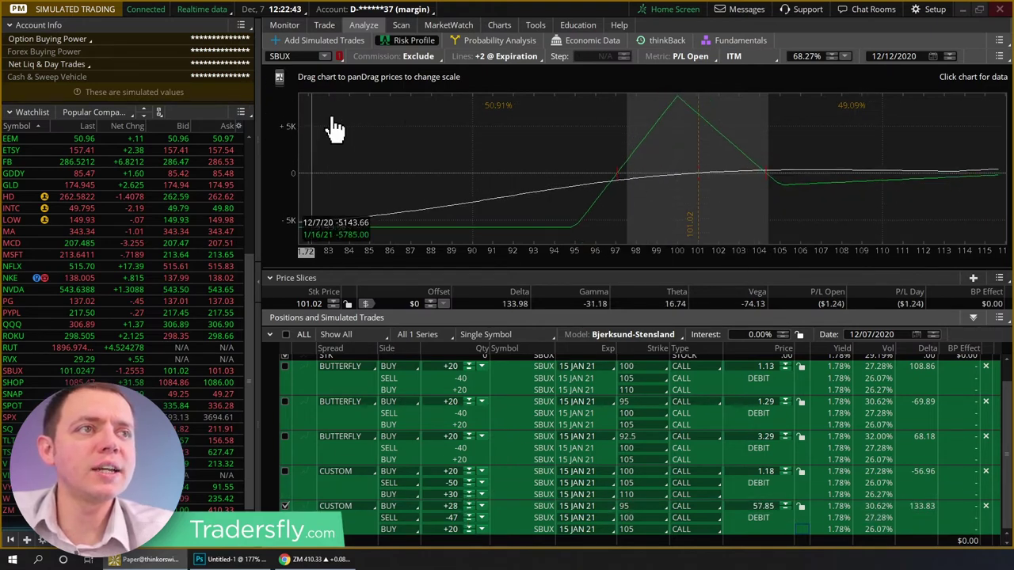
drag(732, 199, 650, 220)
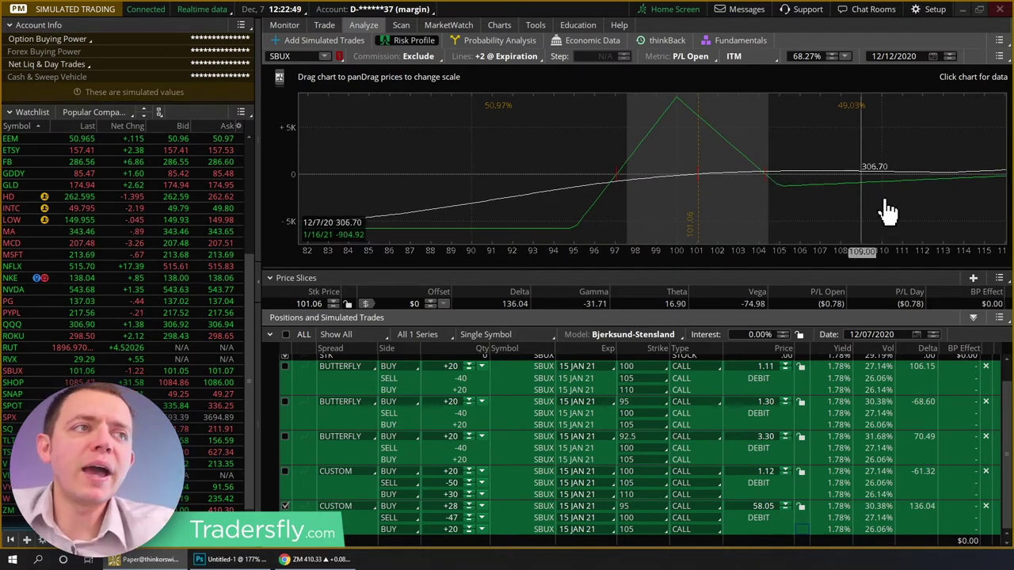
drag(887, 215, 697, 229)
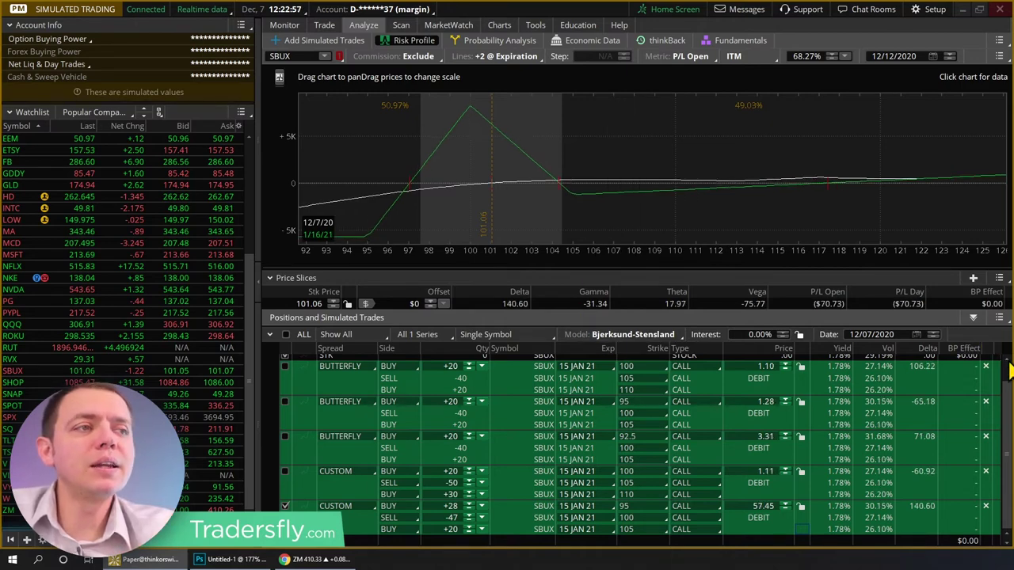
Delete the other butterfly positions and enlarge and recenter the risk graph
click(986, 367)
click(997, 389)
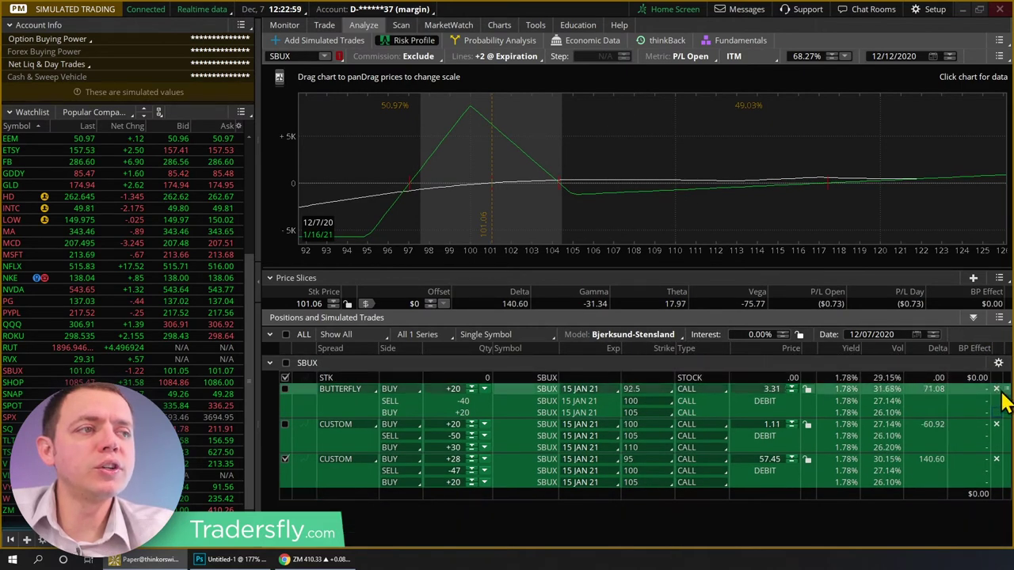
click(997, 389)
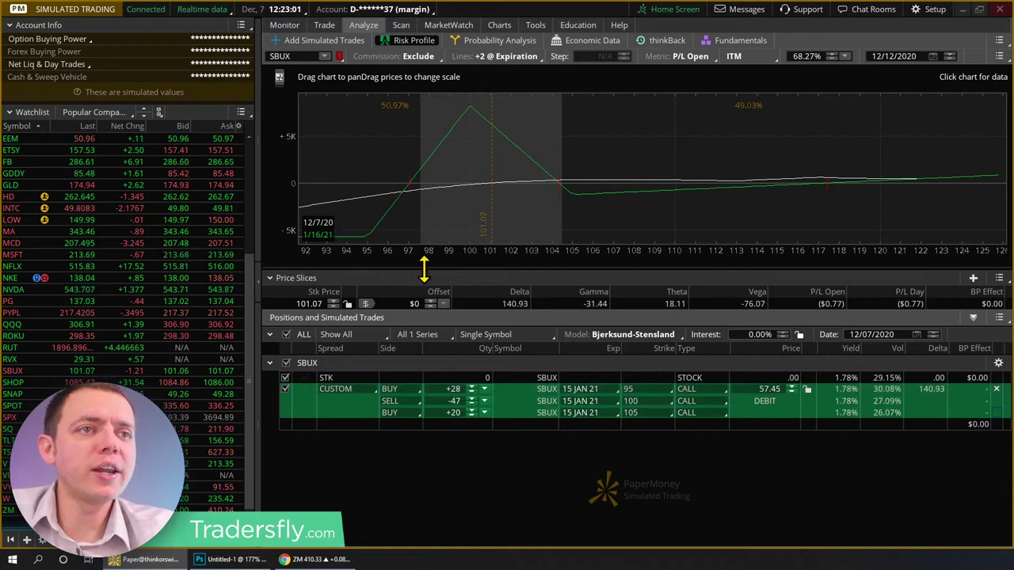
drag(567, 235, 771, 229)
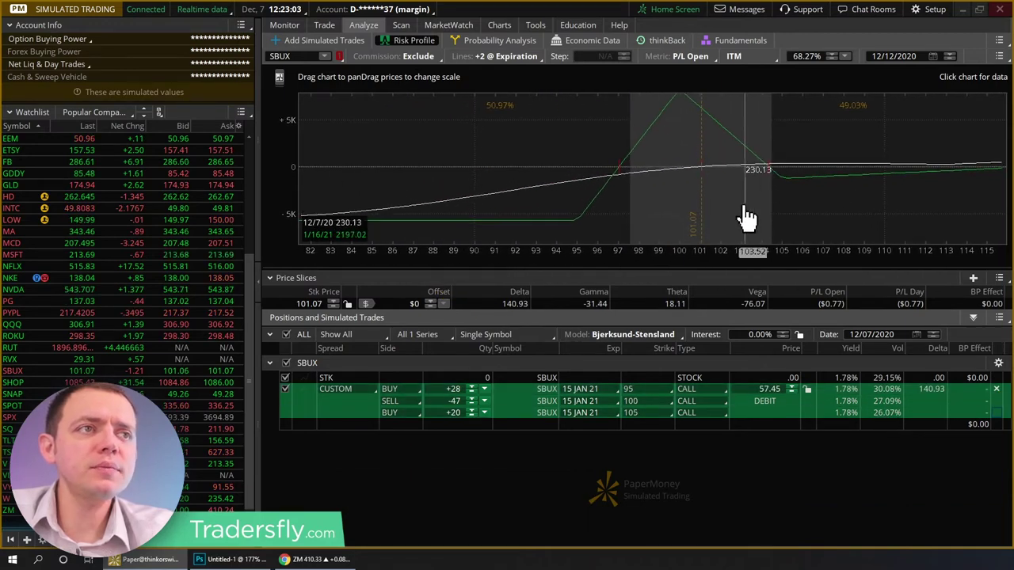
drag(660, 267, 657, 297)
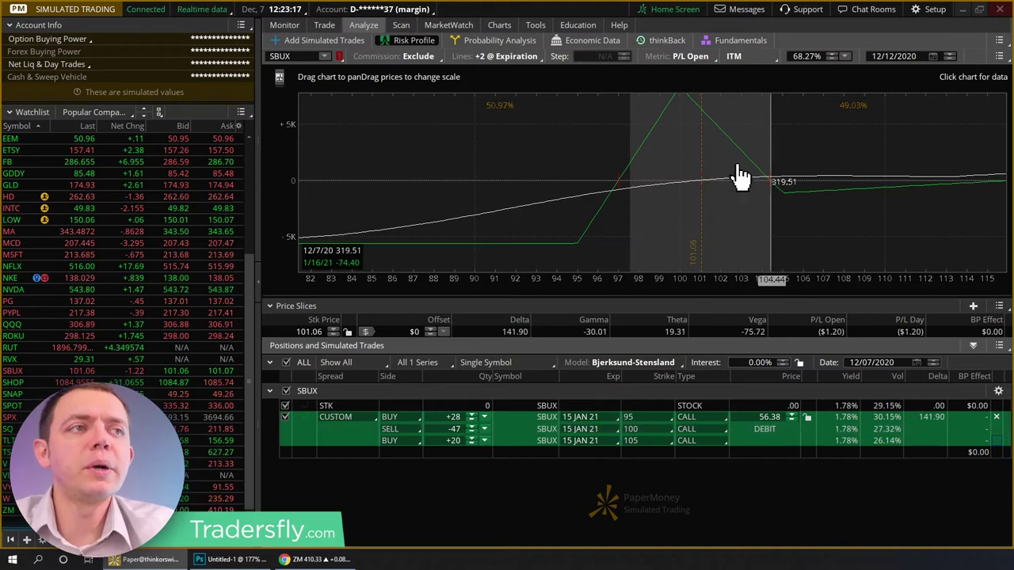
mouse_move(819, 235)
mouse_down()
mouse_move(717, 235)
mouse_move(774, 233)
mouse_up()
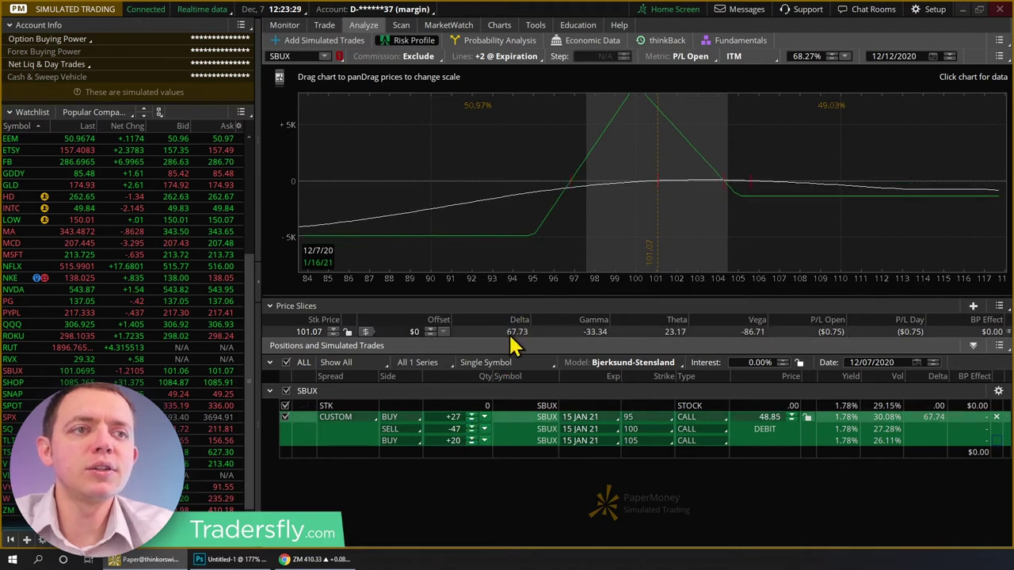
Rebalance the custom spread to +26/-45/+20 on the 95/100/105 calls
click(472, 420)
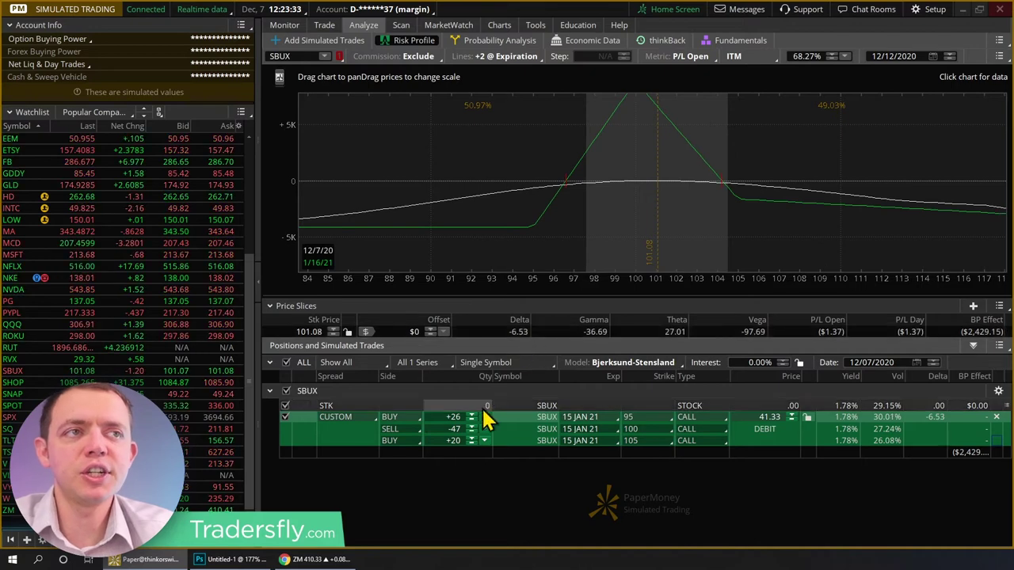
click(472, 416)
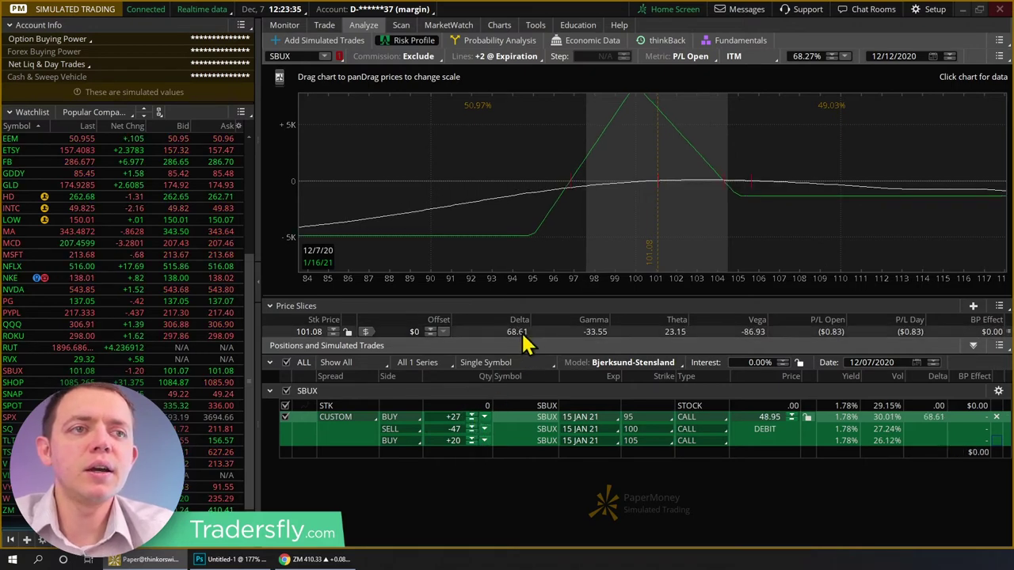
click(473, 432)
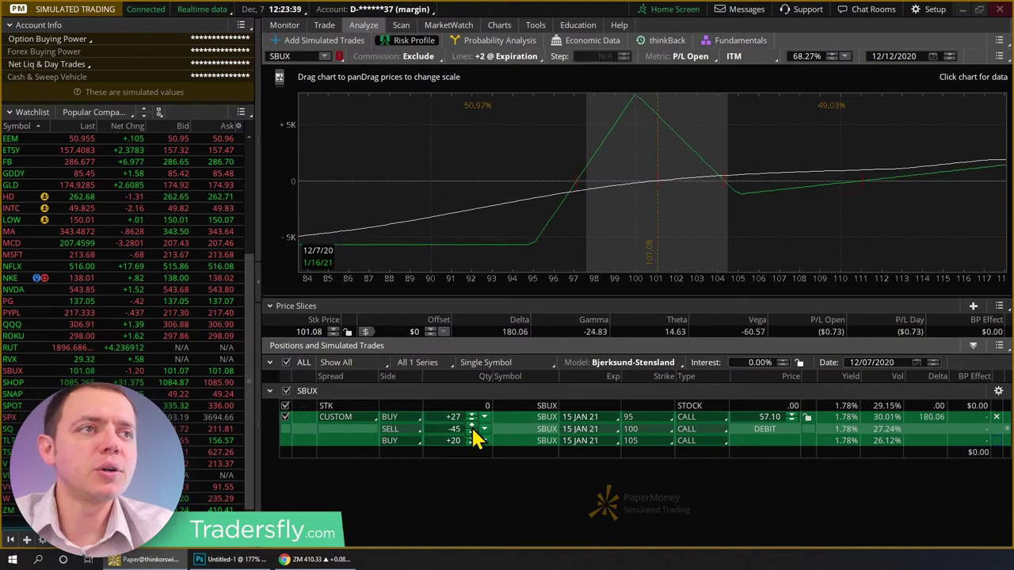
click(473, 422)
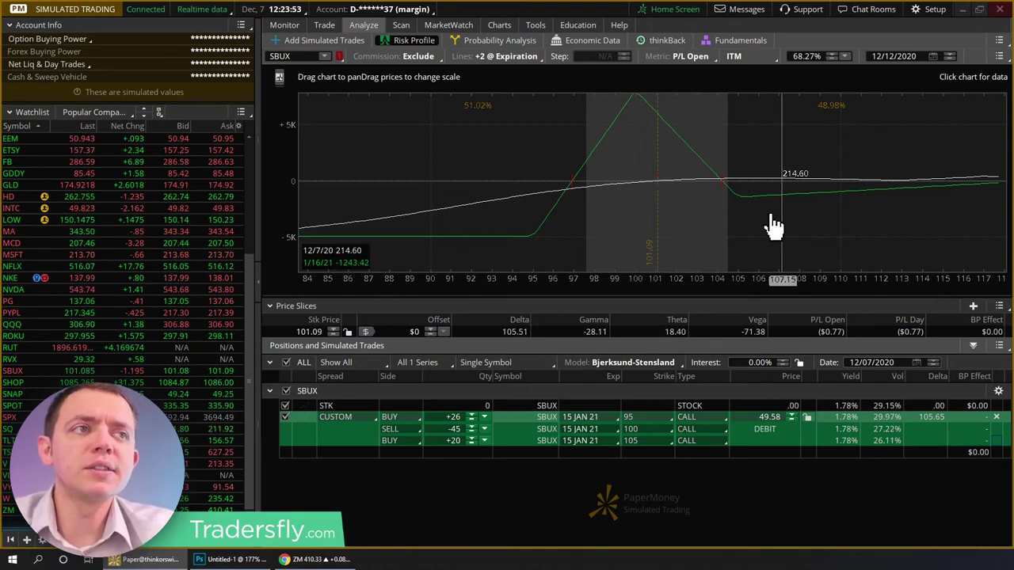
Advance the evaluation date to 12/28/2020 and test the long 95 calls at +25 and +27
click(933, 363)
click(933, 363)
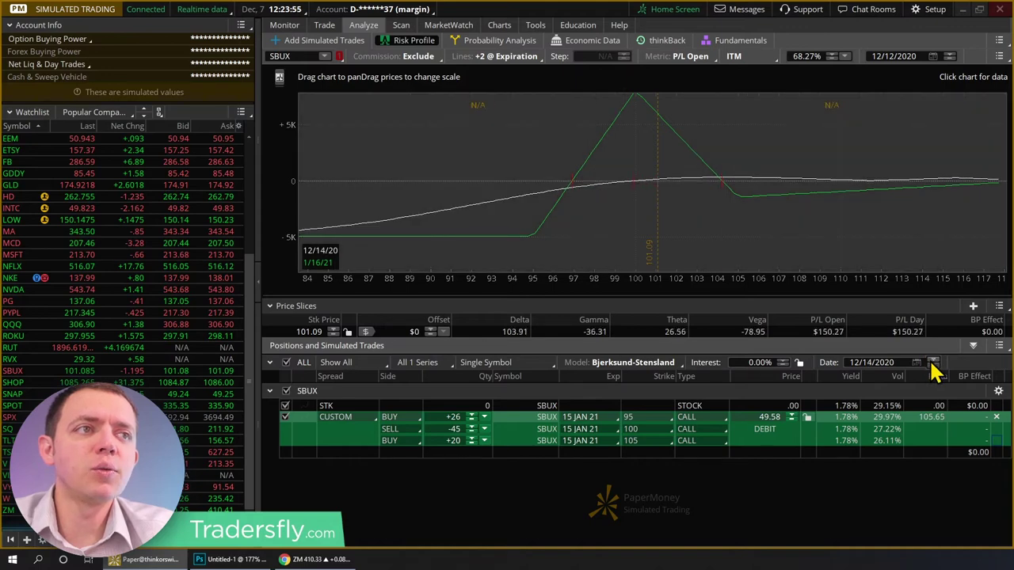
click(933, 363)
click(933, 363)
click(933, 363)
click(933, 363)
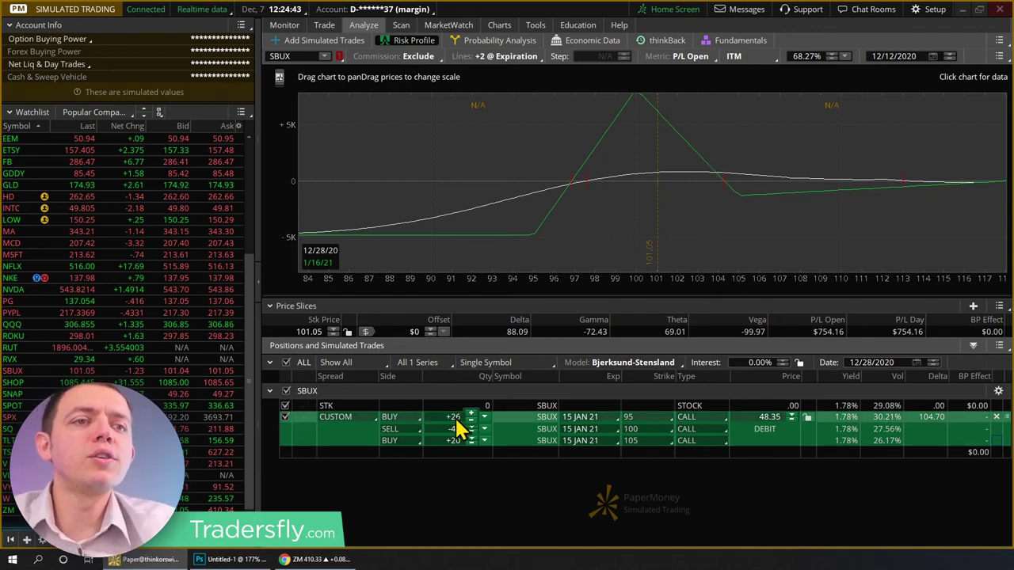
click(471, 421)
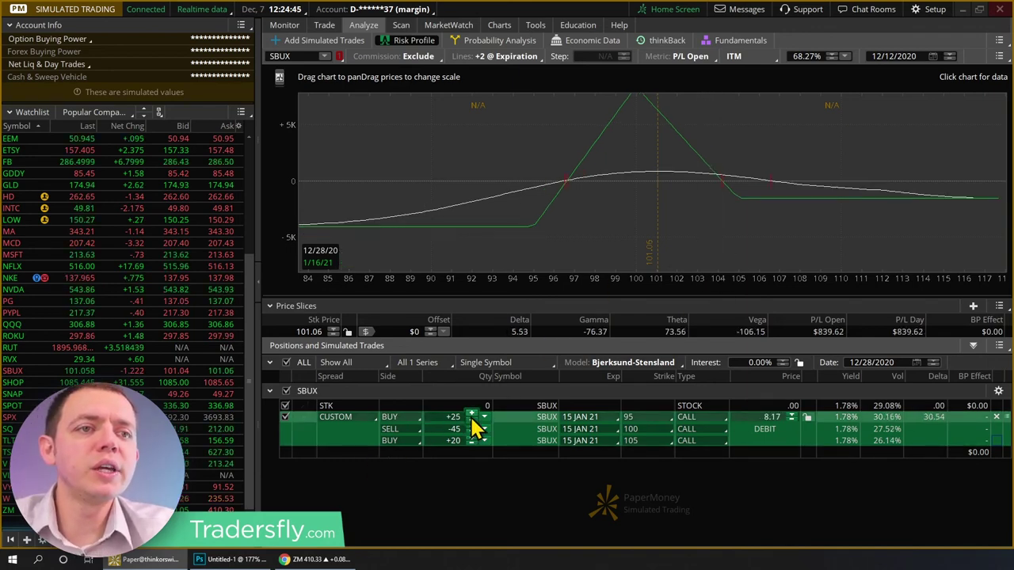
click(472, 415)
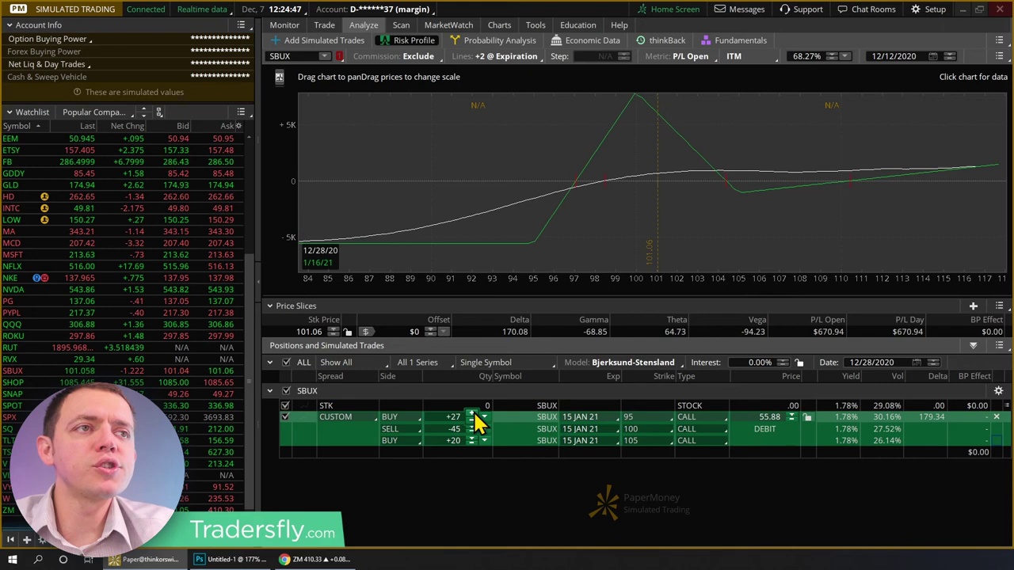
Reset the evaluation date to today and return the long 95 calls to +26
click(917, 363)
click(874, 510)
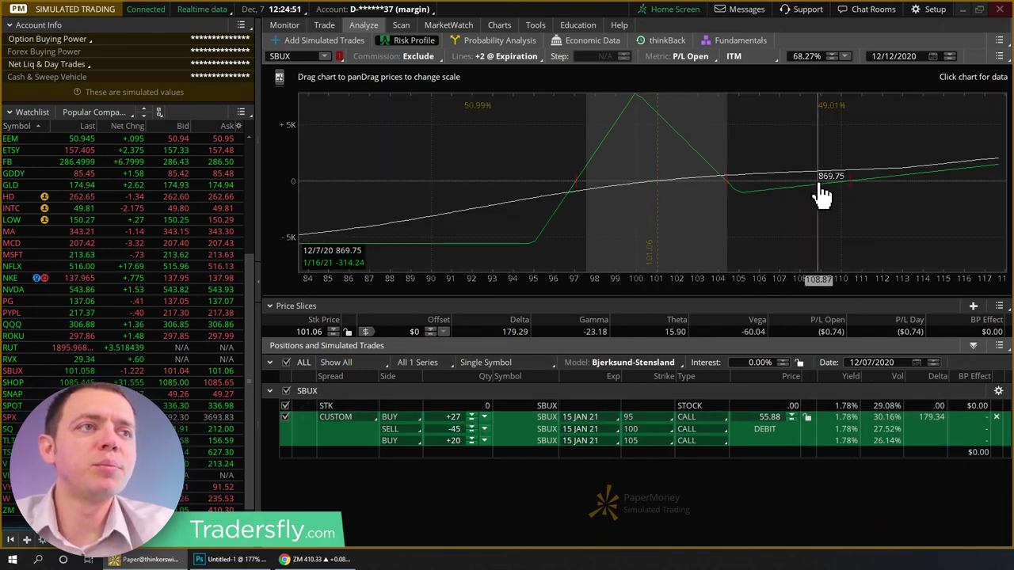
click(472, 420)
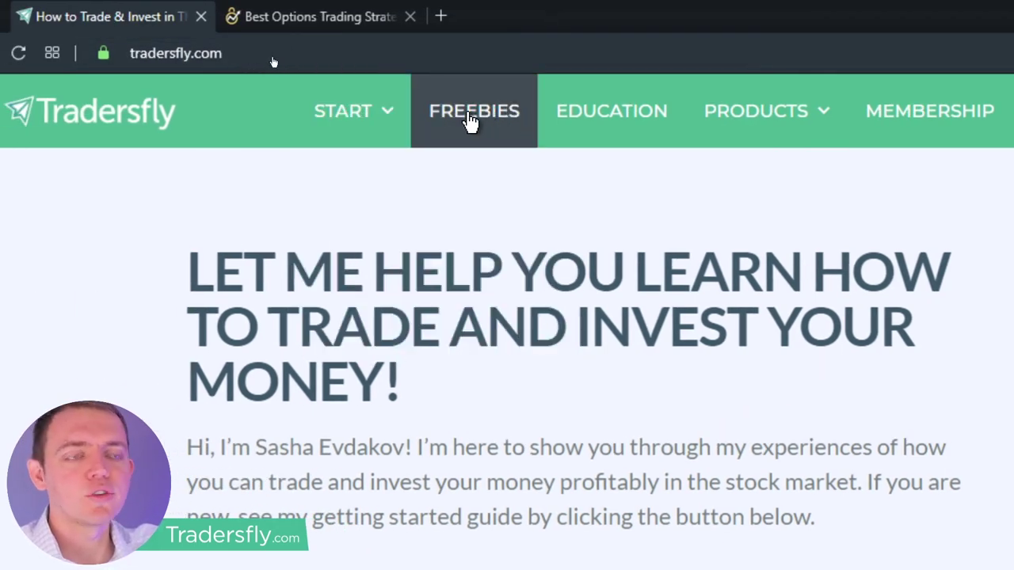
Open Tradersfly's Freebies page and scroll through its cheat sheets and videos
click(474, 125)
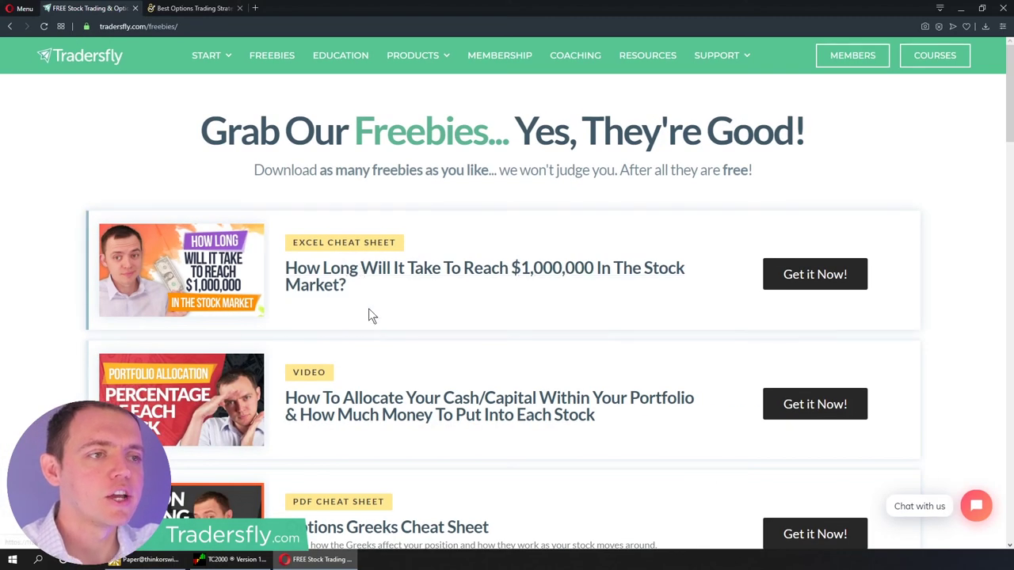
scroll(380, 363, down, 3)
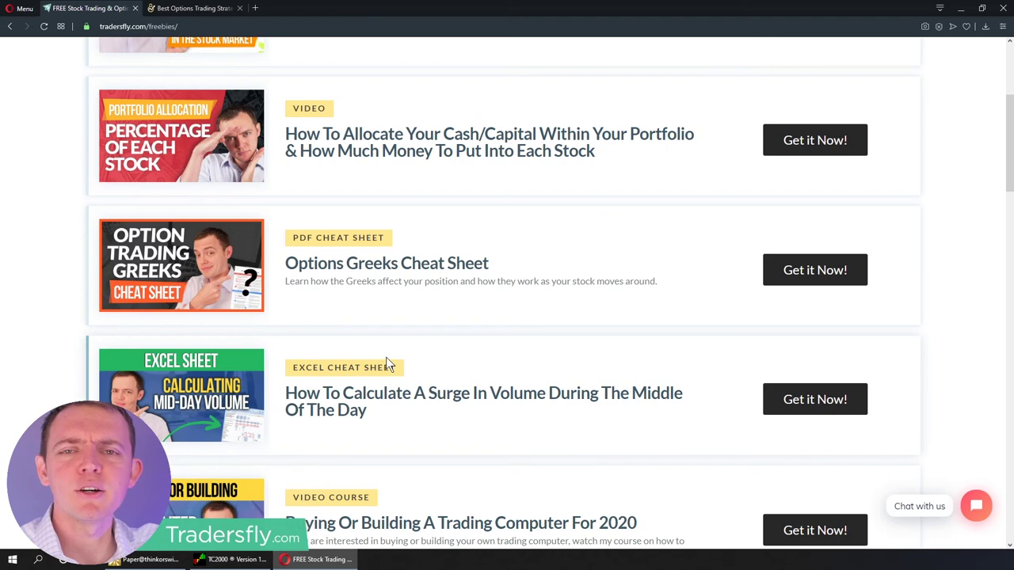
scroll(389, 357, up, 3)
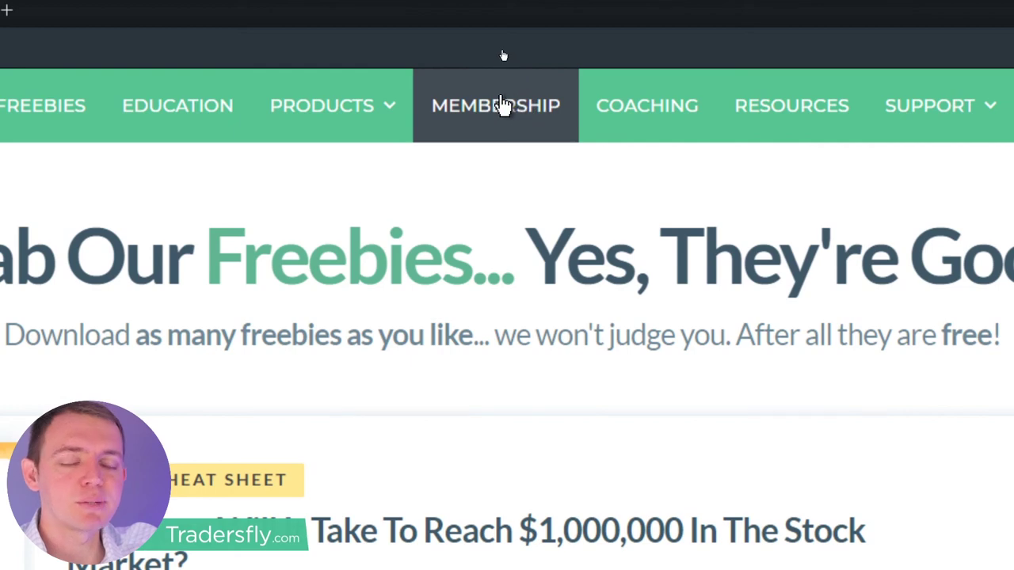
Browse Tradersfly's membership plans and view details of the Options Ideas & Strategies plan
click(554, 88)
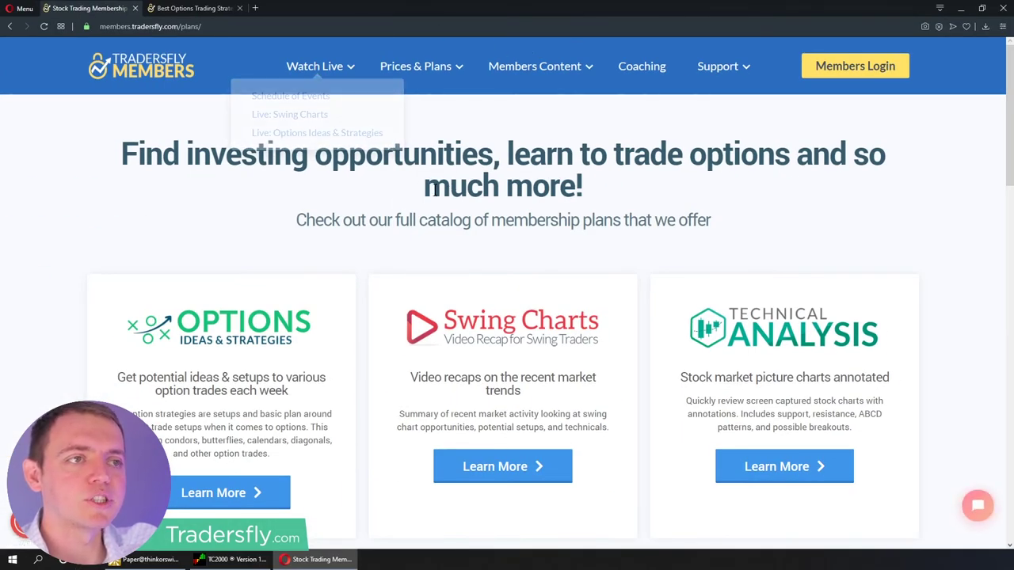
scroll(289, 145, down, 2)
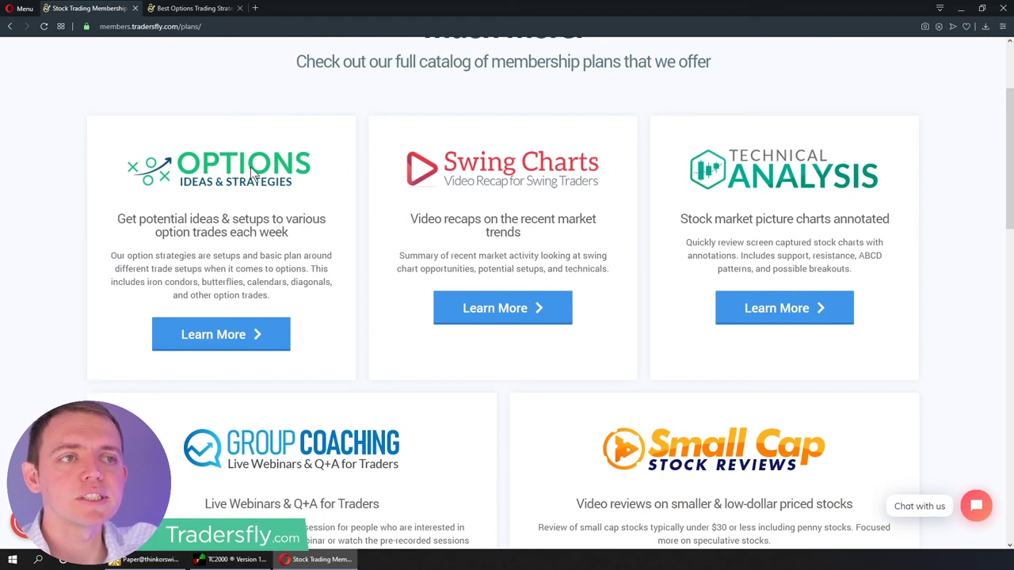
click(229, 335)
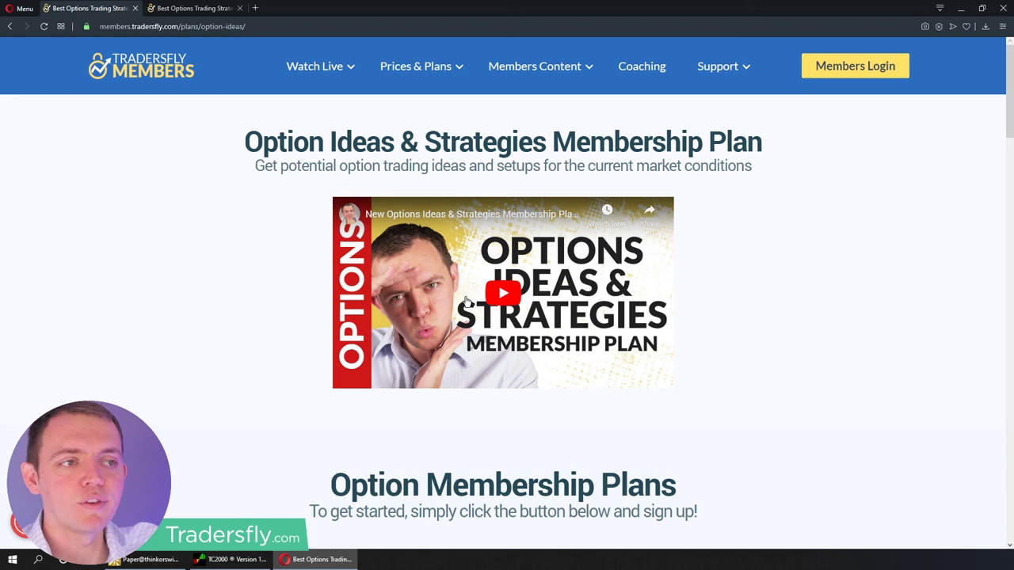